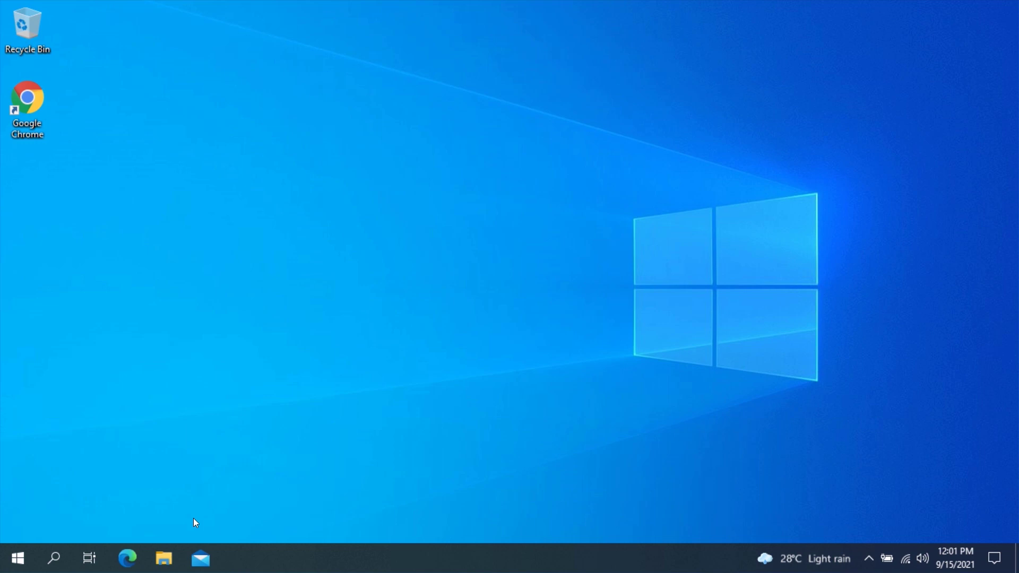
Step: Check the drives listed under This PC in File Explorer, then close it
left_click(165, 558)
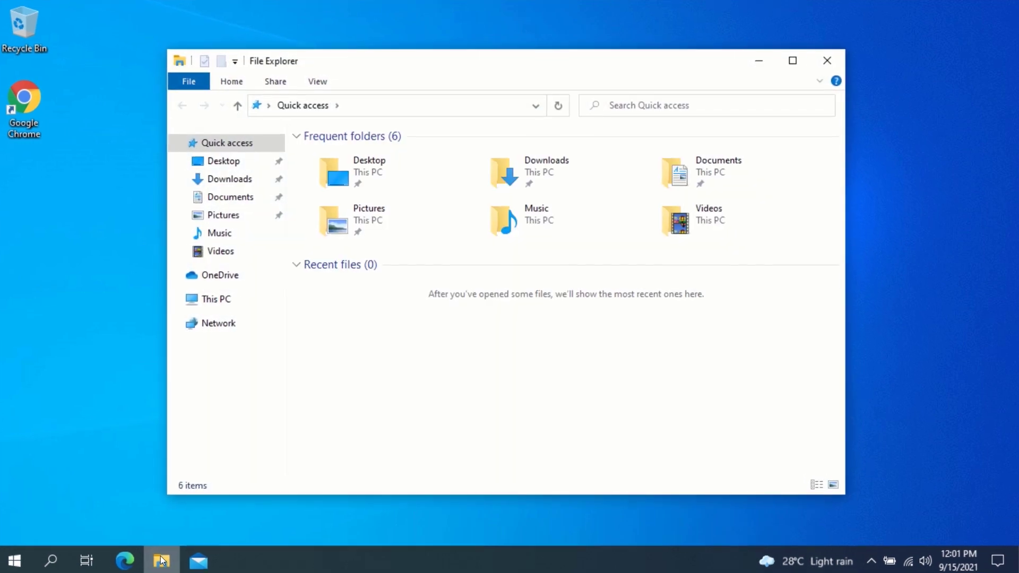
left_click(158, 329)
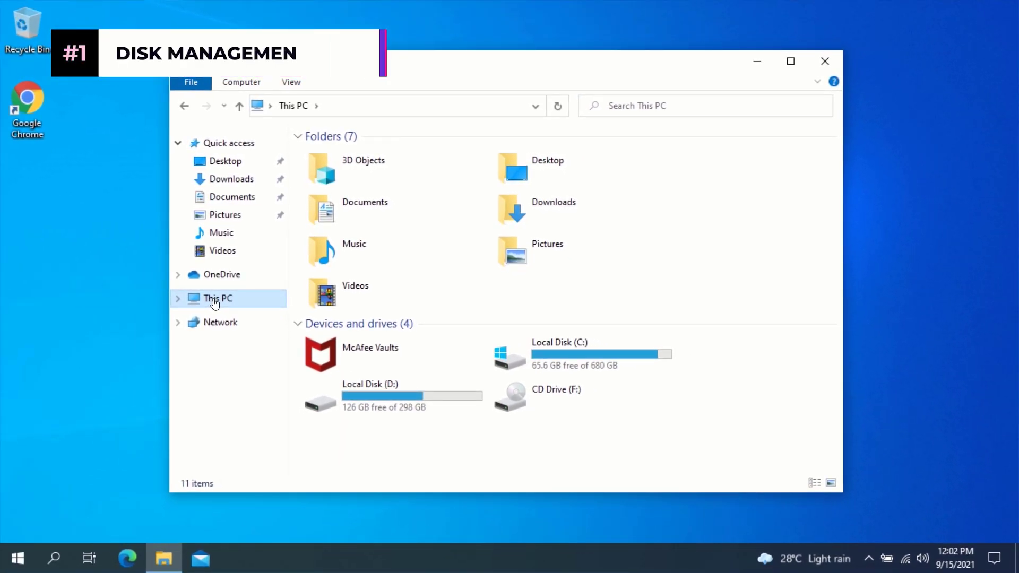
left_click(832, 62)
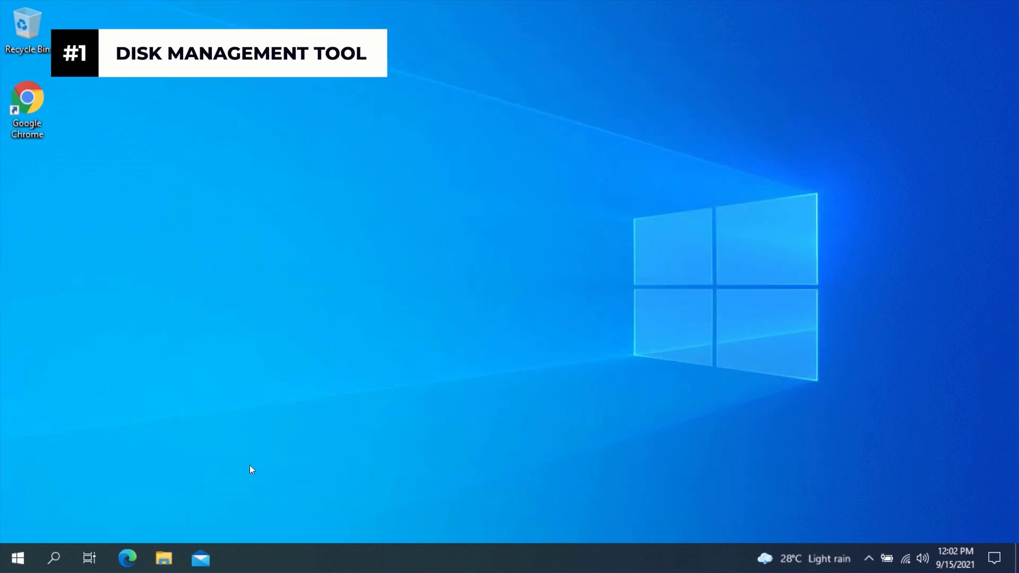
Step: Open Disk Management from the Start context menu and select the 298.09 GB D: partition on Disk 1
right_click(17, 557)
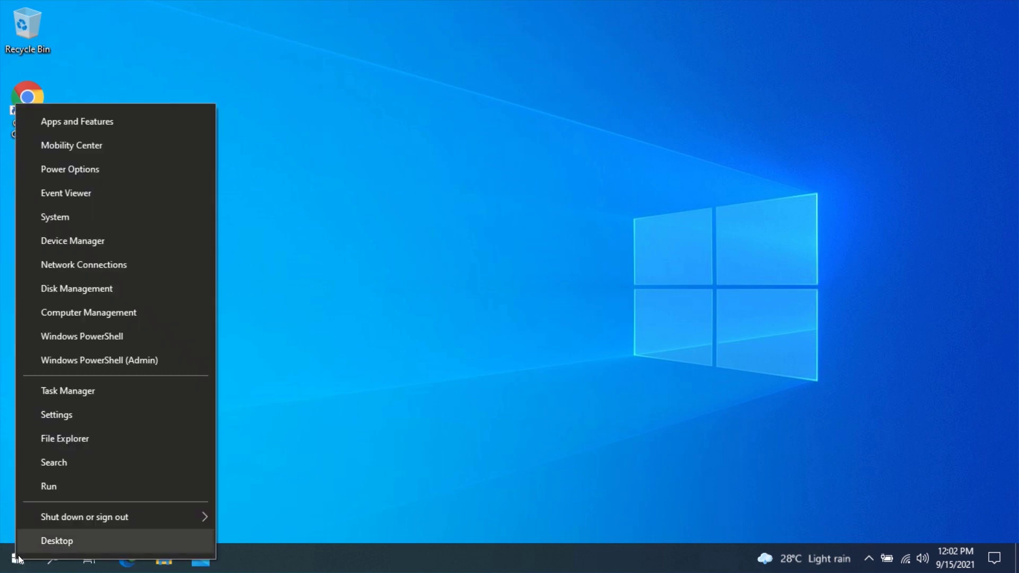
left_click(80, 289)
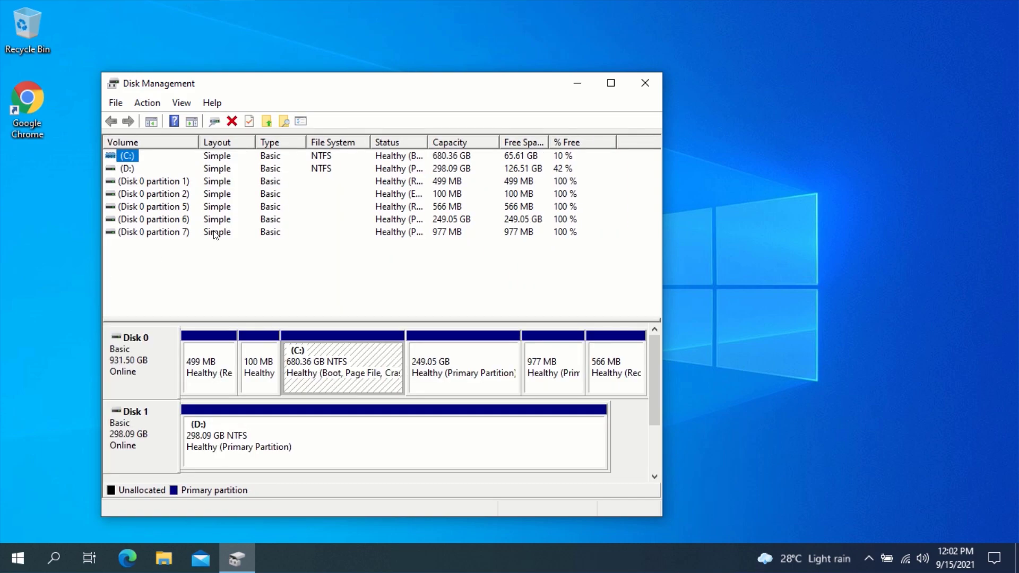
left_click_drag(346, 84, 503, 51)
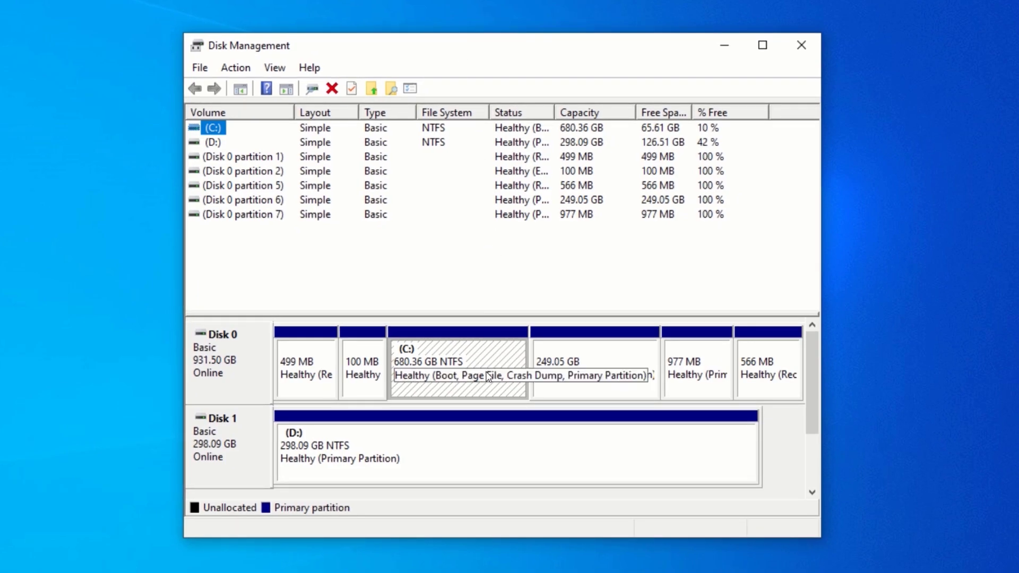
left_click(487, 453)
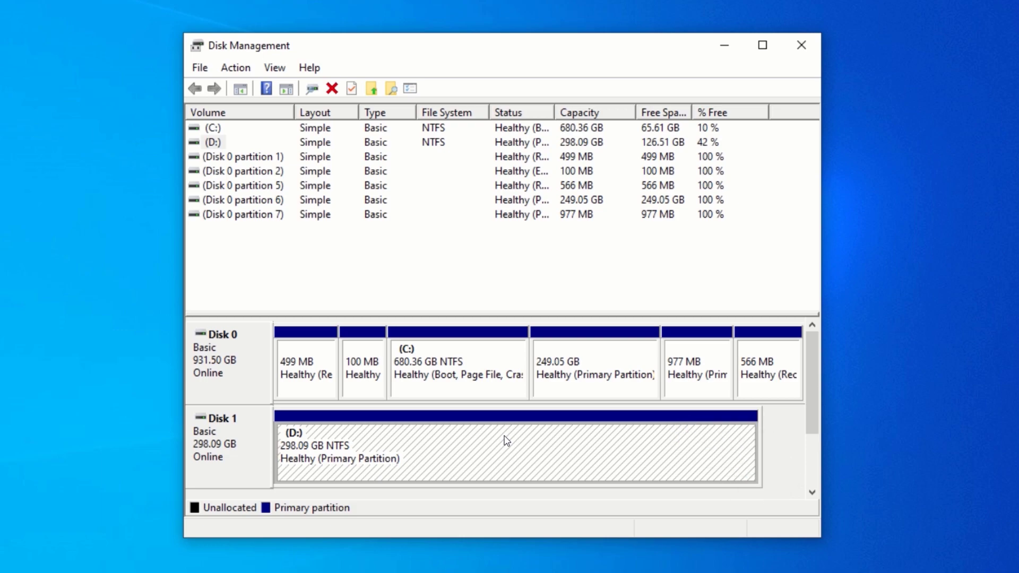
Step: Open the Shrink D: dialog, which offers up to 86862 MB, then open Windows search
right_click(503, 439)
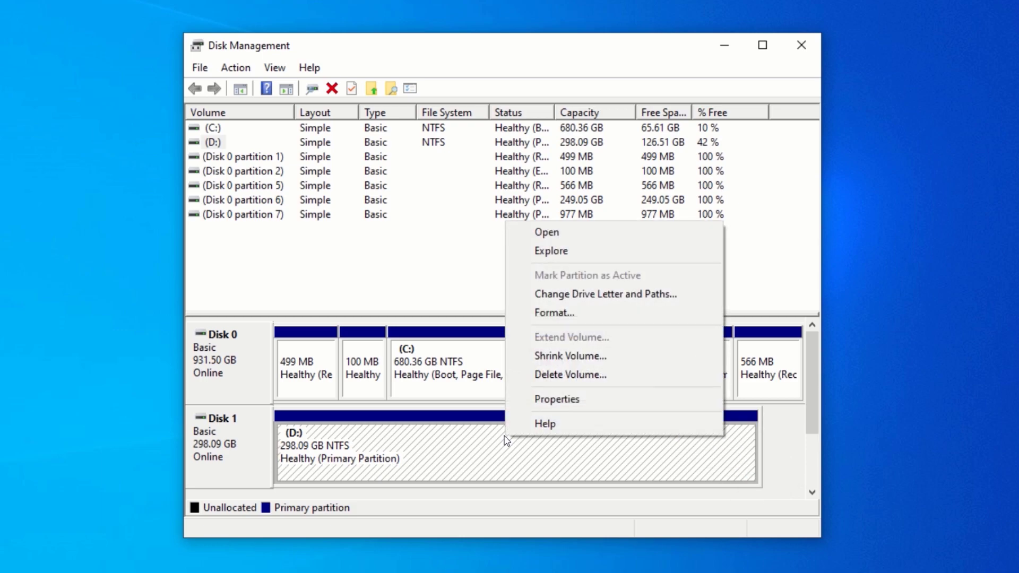
left_click(556, 355)
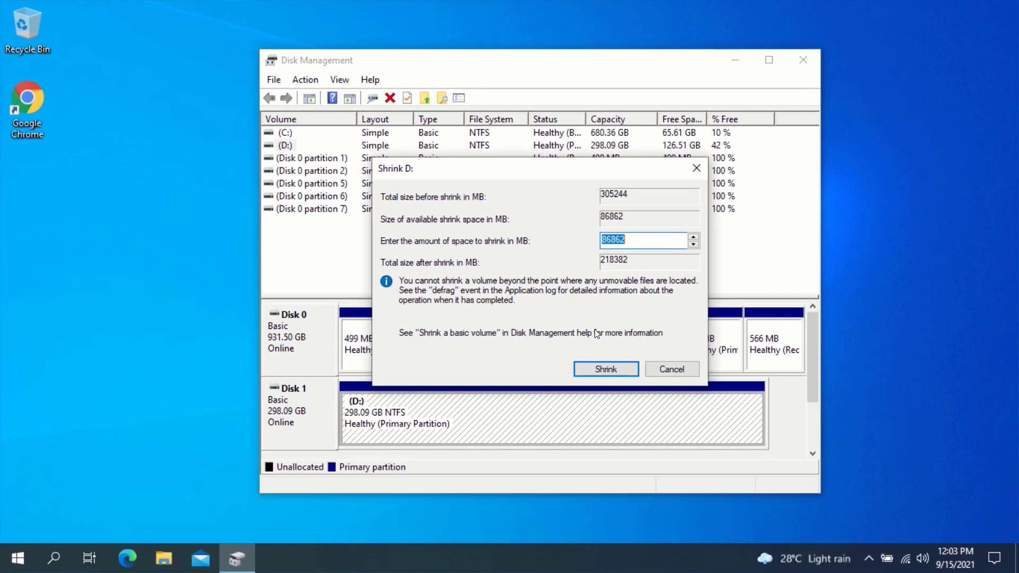
left_click(55, 564)
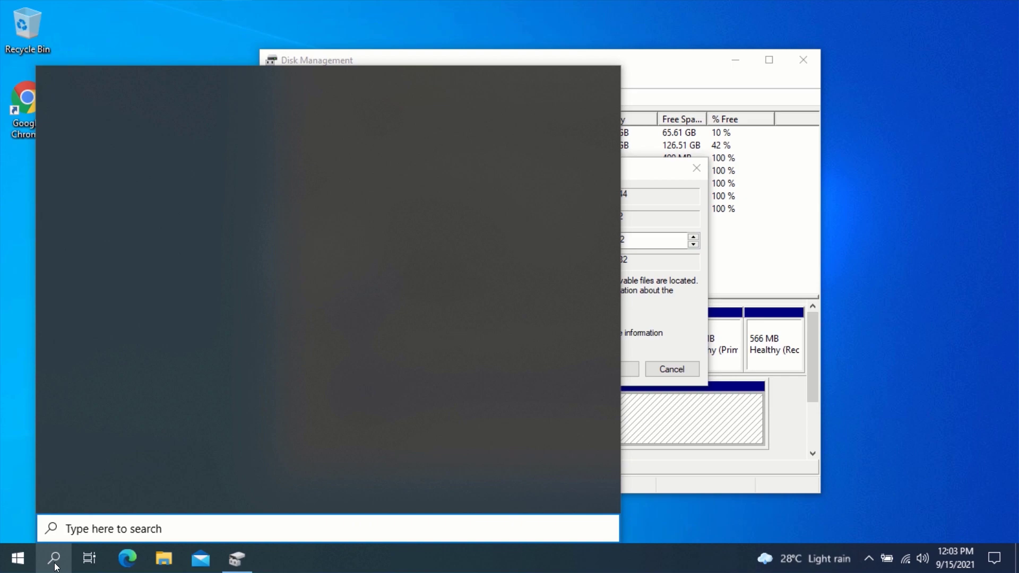
Step: Launch Calculator from search and compute 1024 × 50 = 51,200, the MB in 50 GB
type("calc")
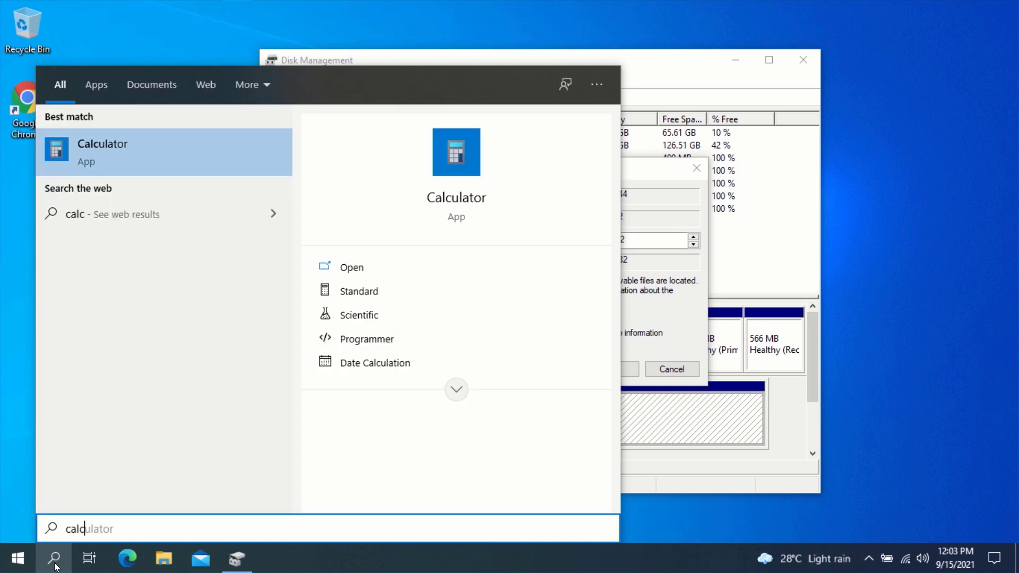
left_click(168, 152)
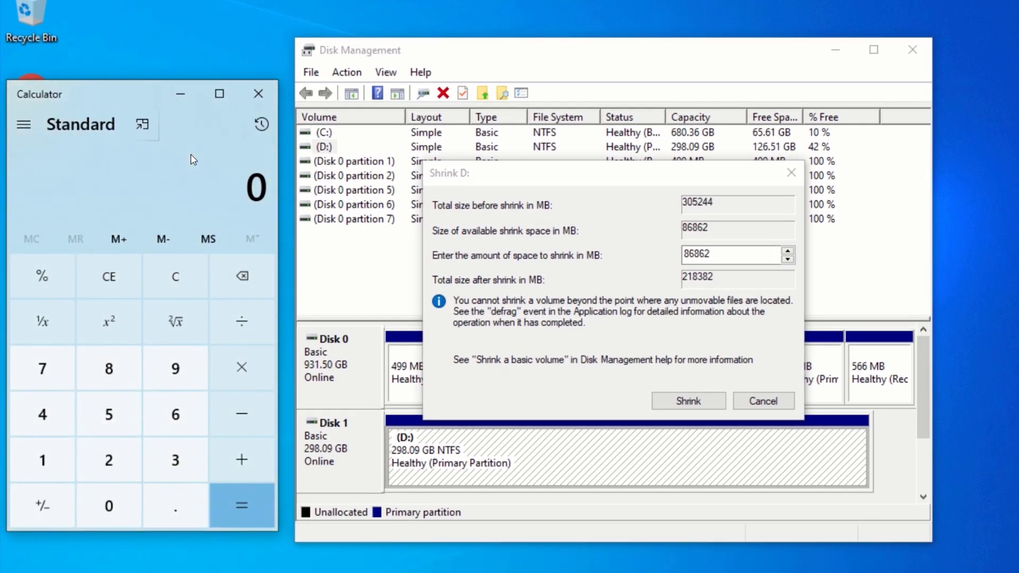
mouse_move(129, 89)
left_mouse_down()
mouse_move(142, 98)
mouse_move(140, 79)
left_mouse_up()
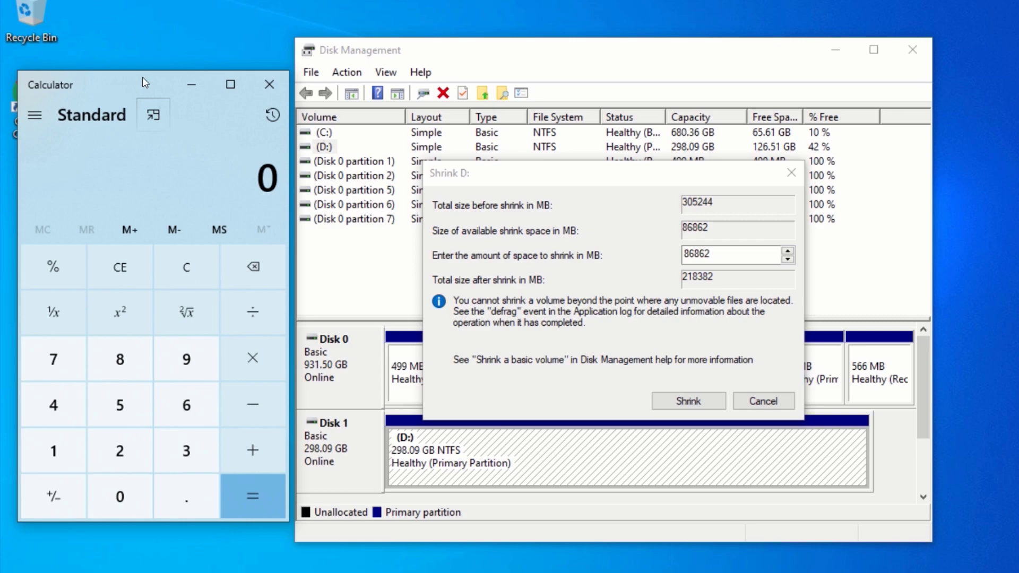
type("102")
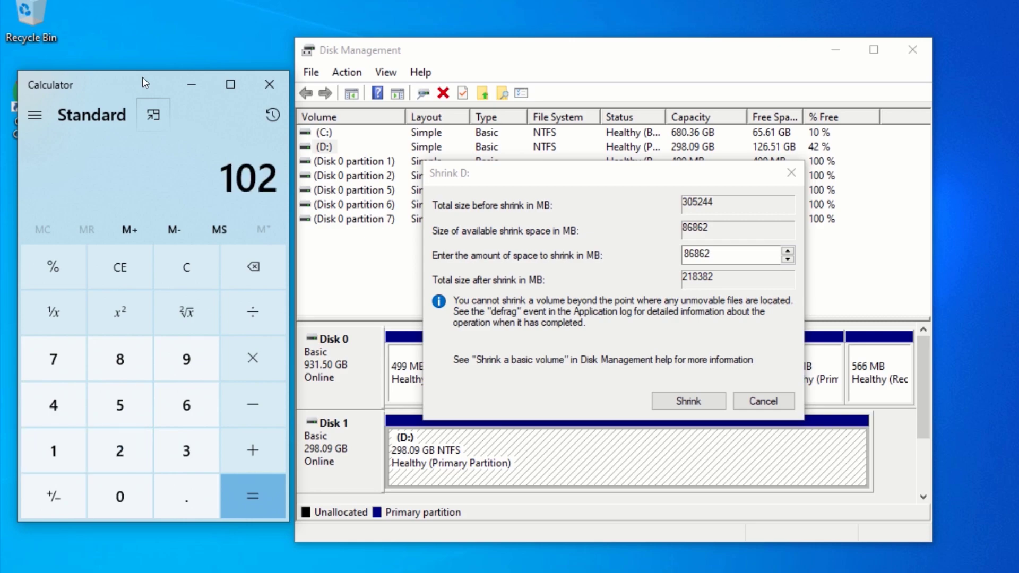
type("4*50")
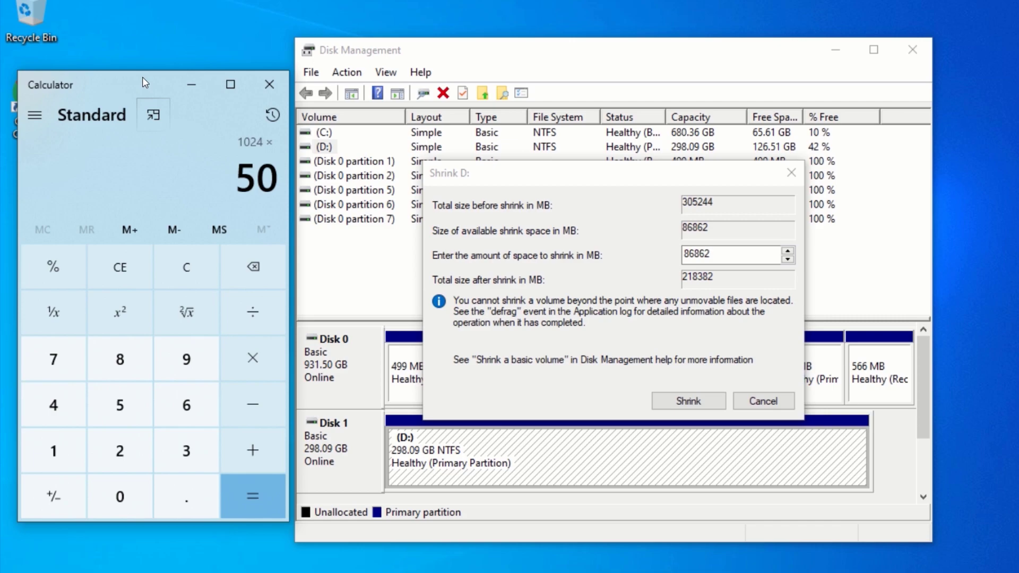
left_click(257, 488)
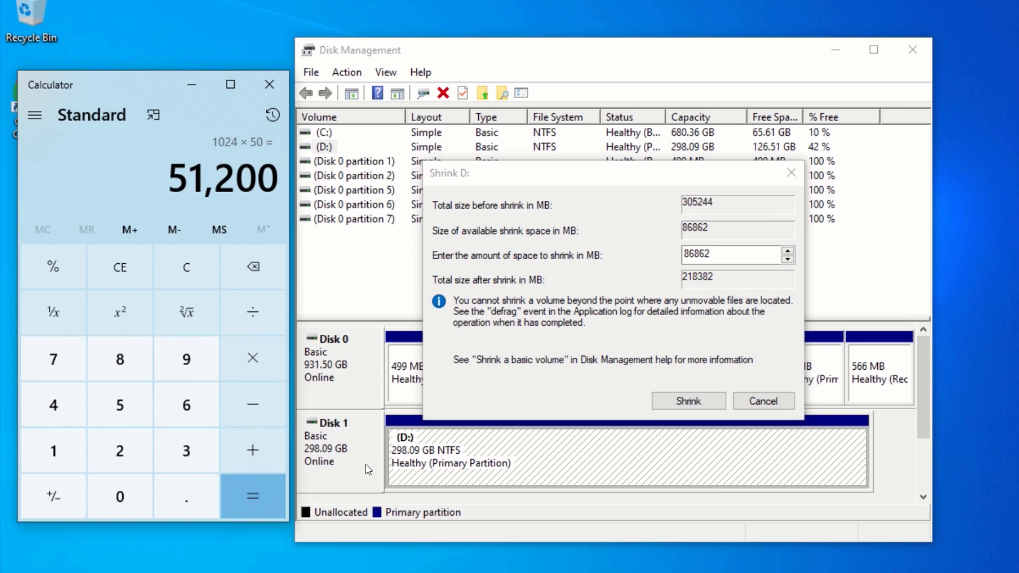
Step: Replace the 86862 shrink amount with 51200 MB and shrink D:
left_click(719, 251)
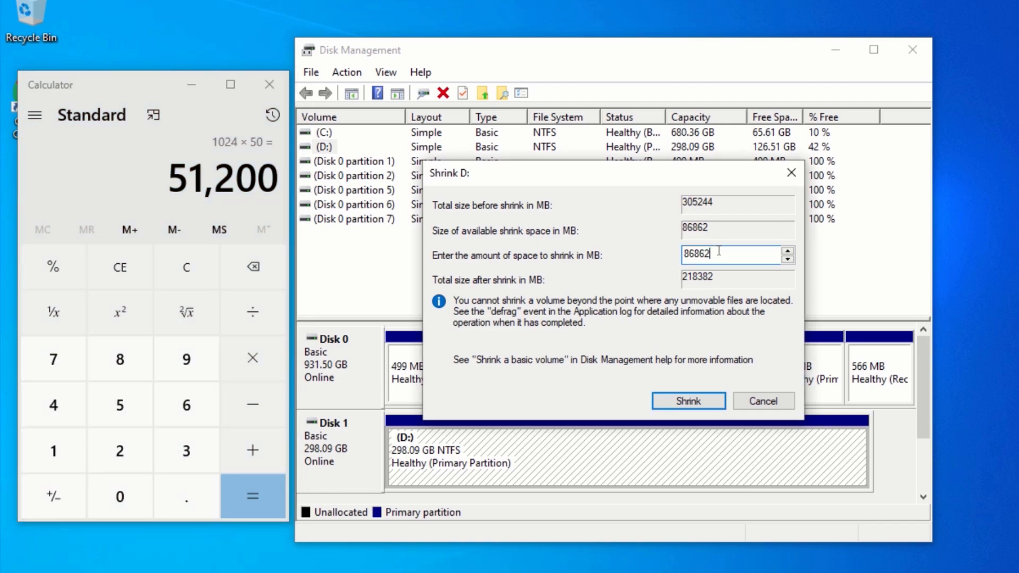
key("BackSpace")
key("BackSpace")
key("BackSpace")
key("BackSpace")
key("BackSpace")
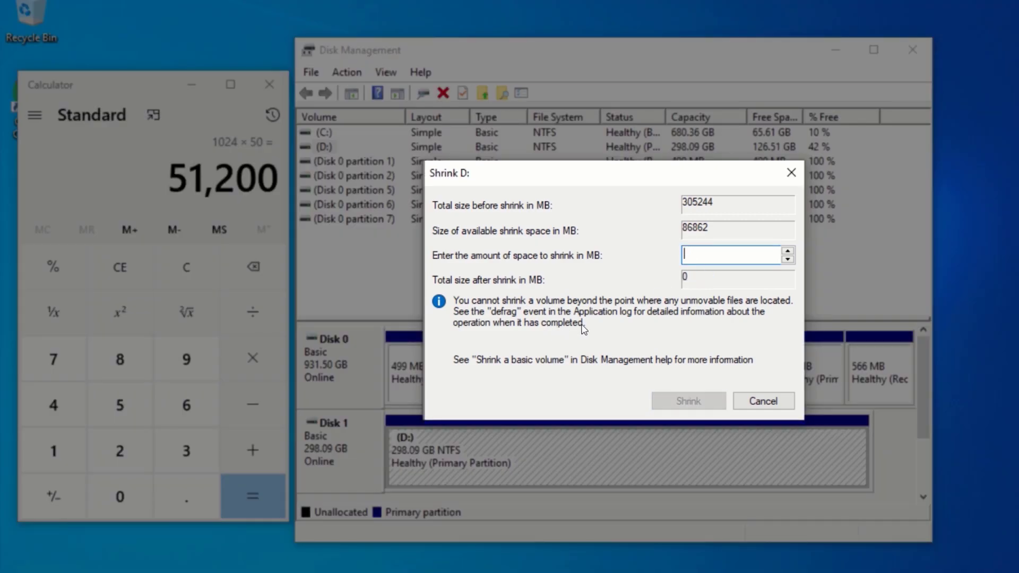
type("51200")
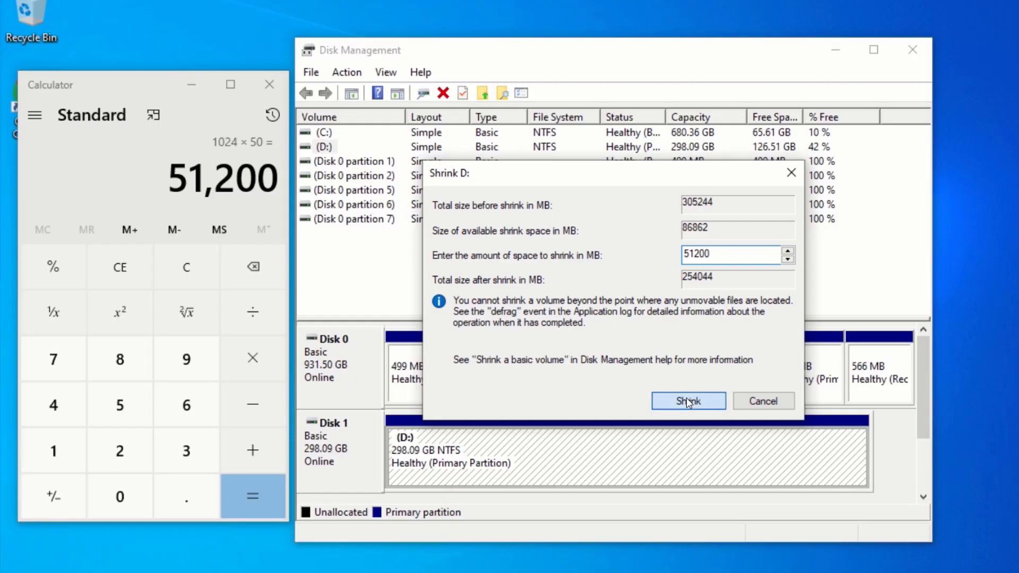
left_click(686, 399)
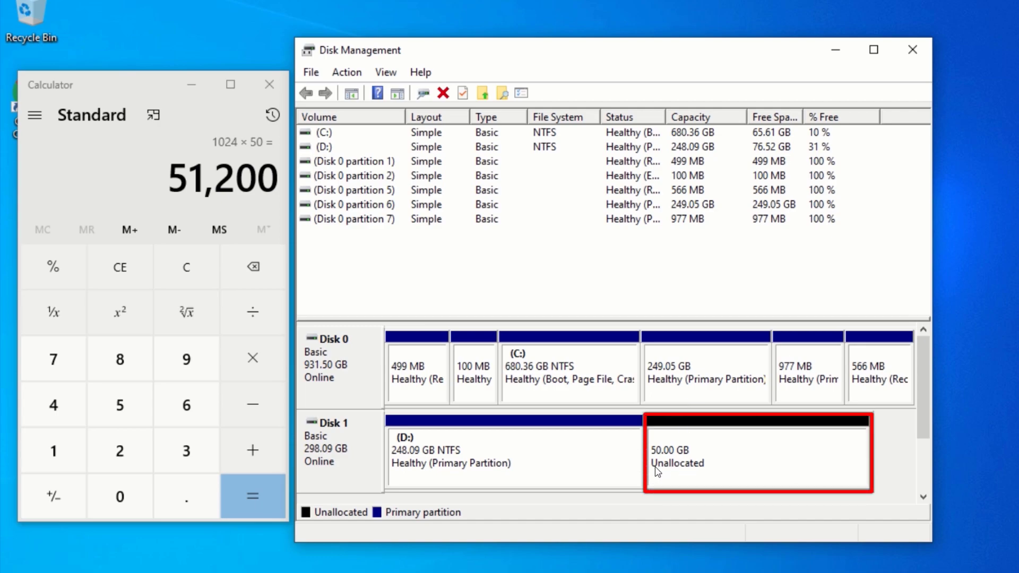
Step: Start a new simple volume on the 50.00 GB unallocated space, accepting the 51199 MB size
right_click(719, 452)
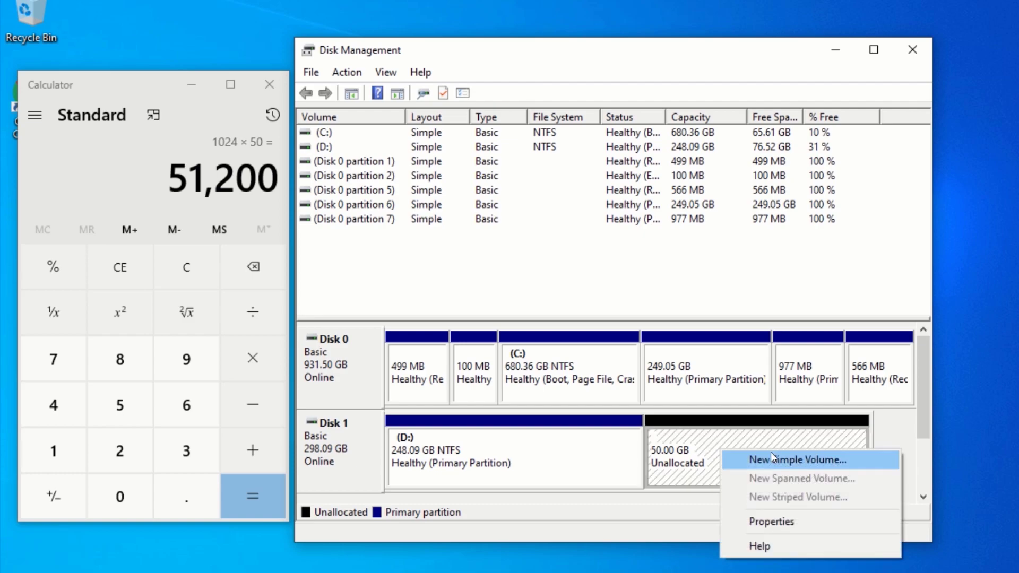
left_click(792, 461)
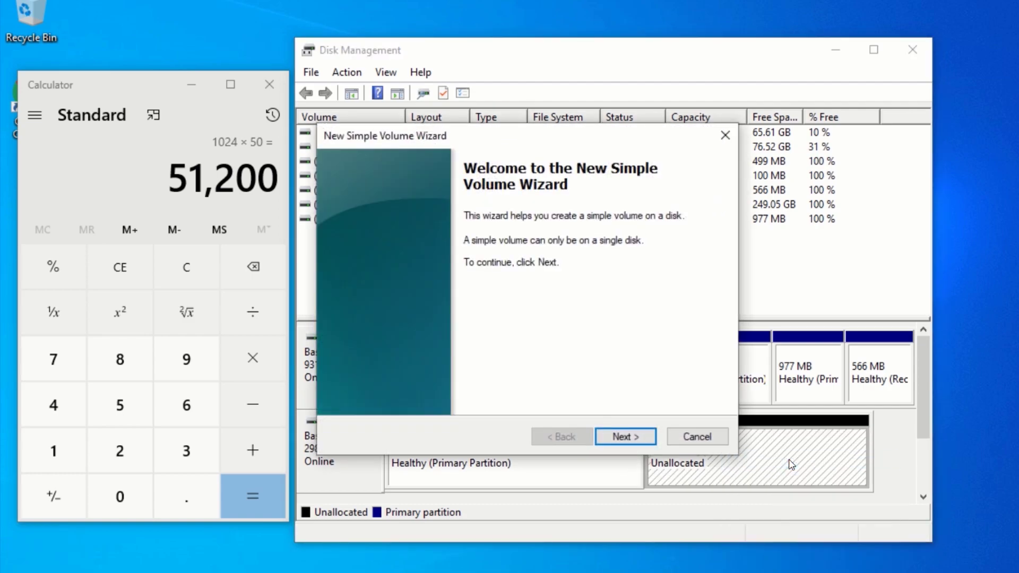
left_click_drag(518, 136, 584, 137)
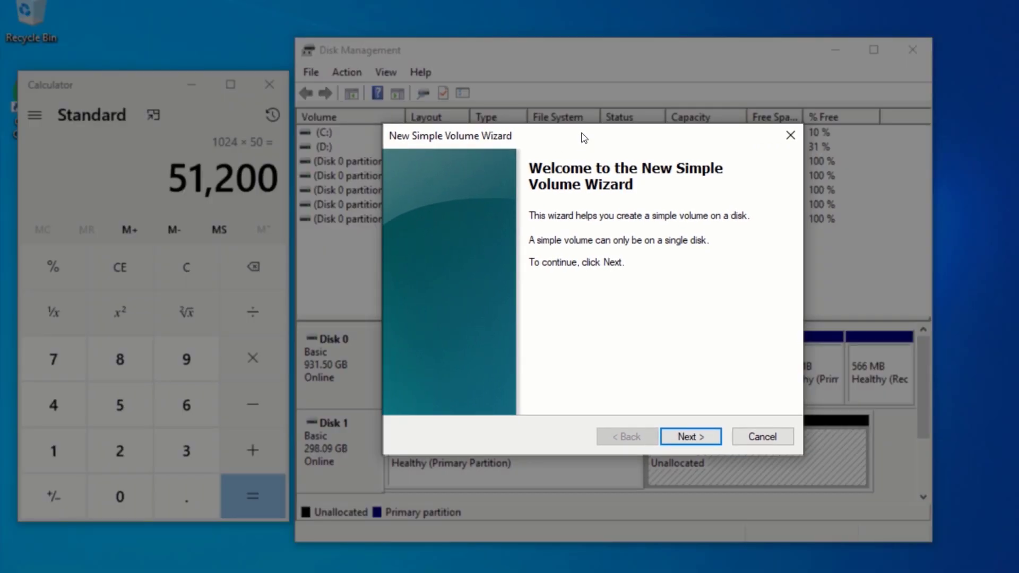
left_click(686, 436)
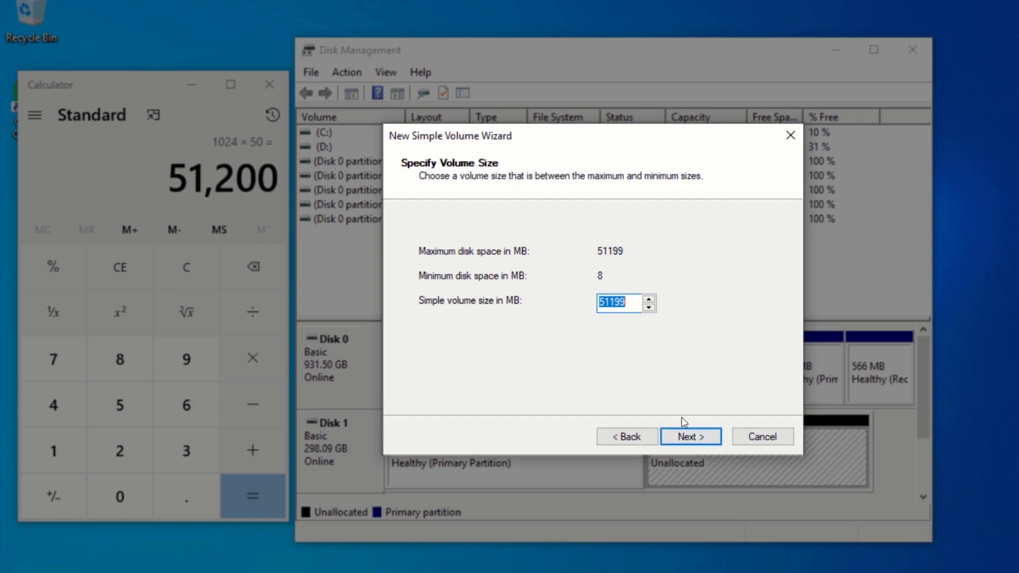
left_click(683, 434)
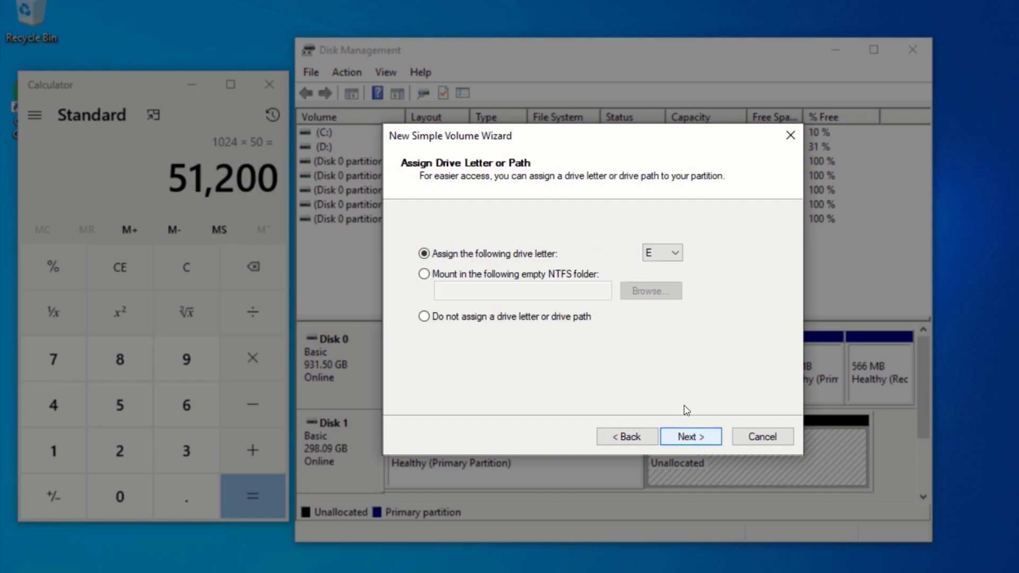
Step: Keep drive letter E and NTFS quick format labelled New Volume, and create the volume
left_click(678, 254)
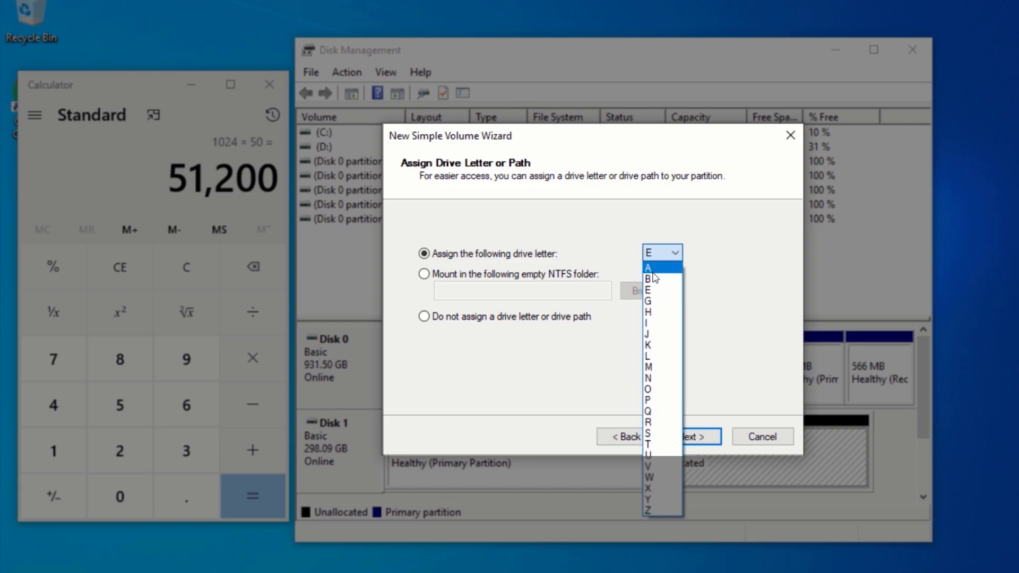
left_click(657, 292)
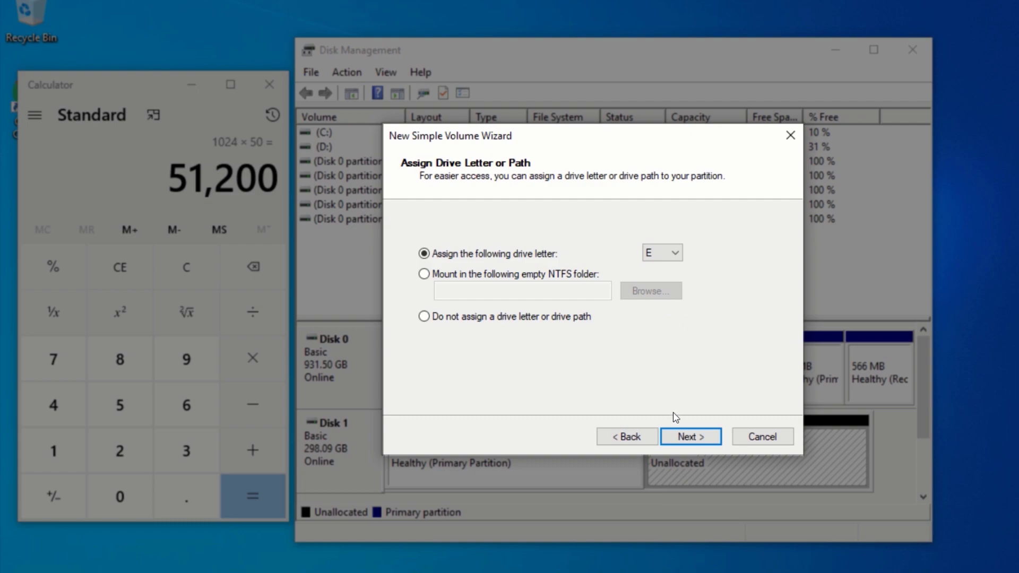
left_click(693, 437)
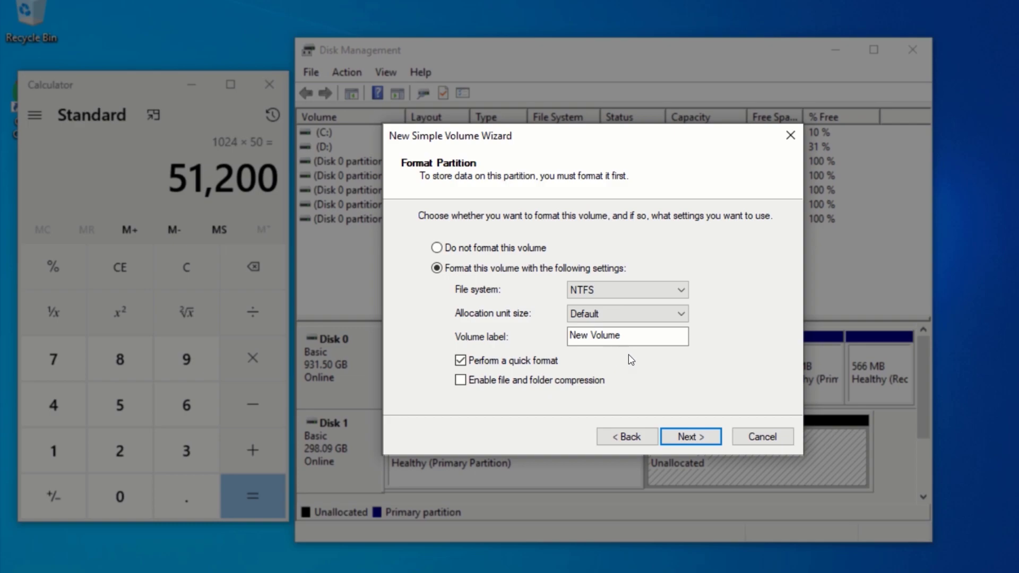
left_click(690, 436)
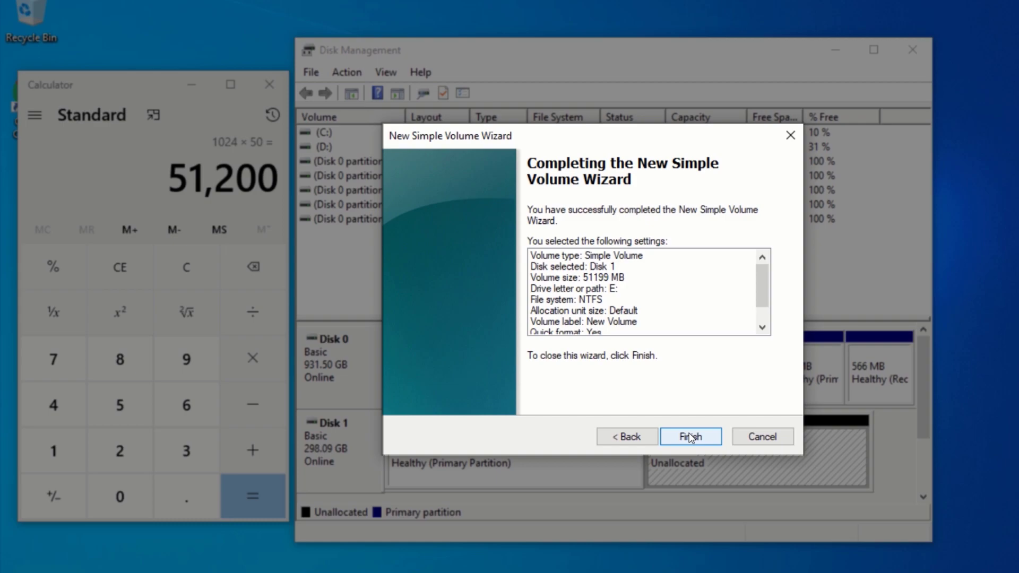
left_click(690, 437)
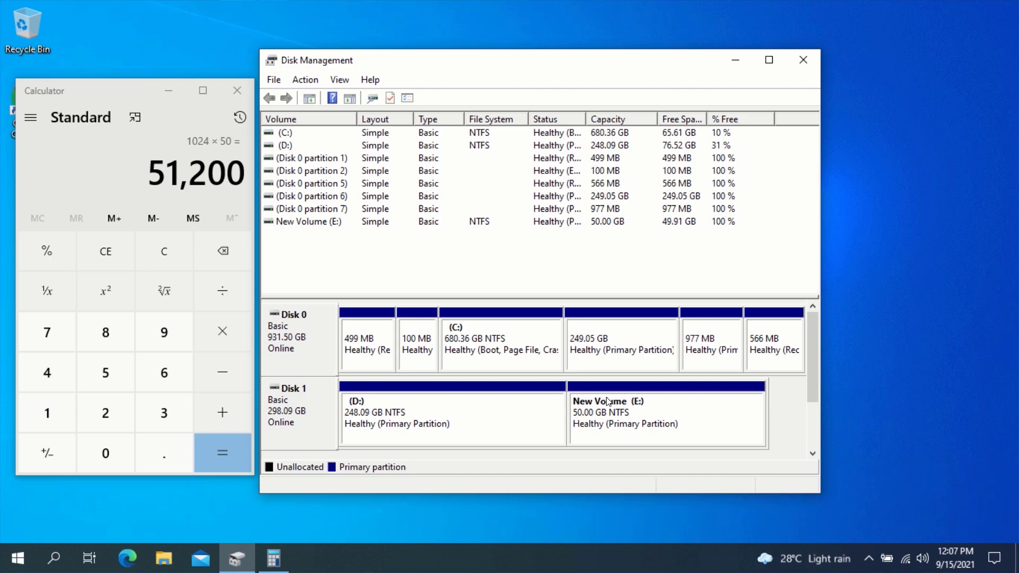
Step: Close the Calculator and Disk Management windows
left_click(244, 90)
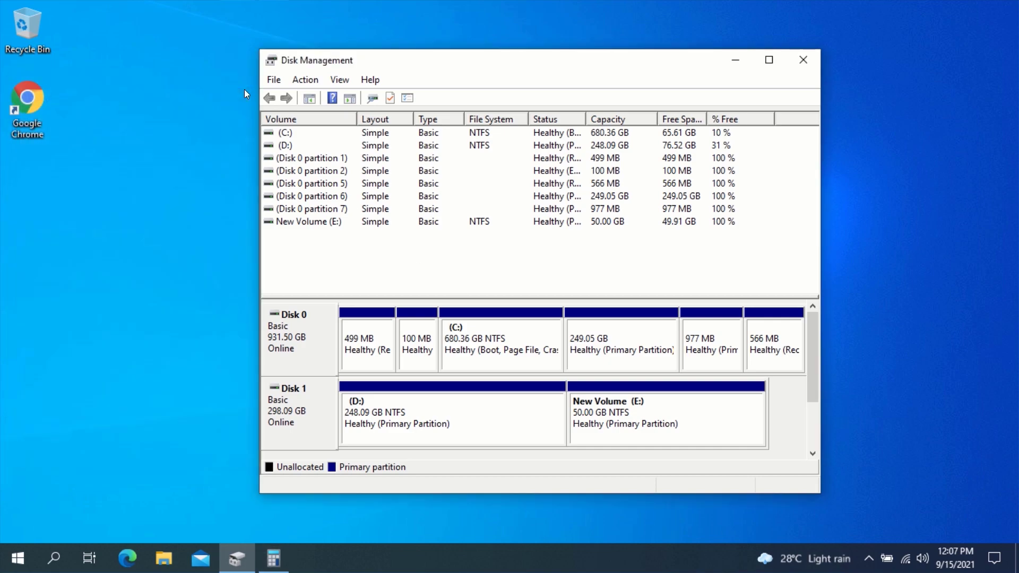
left_click(798, 59)
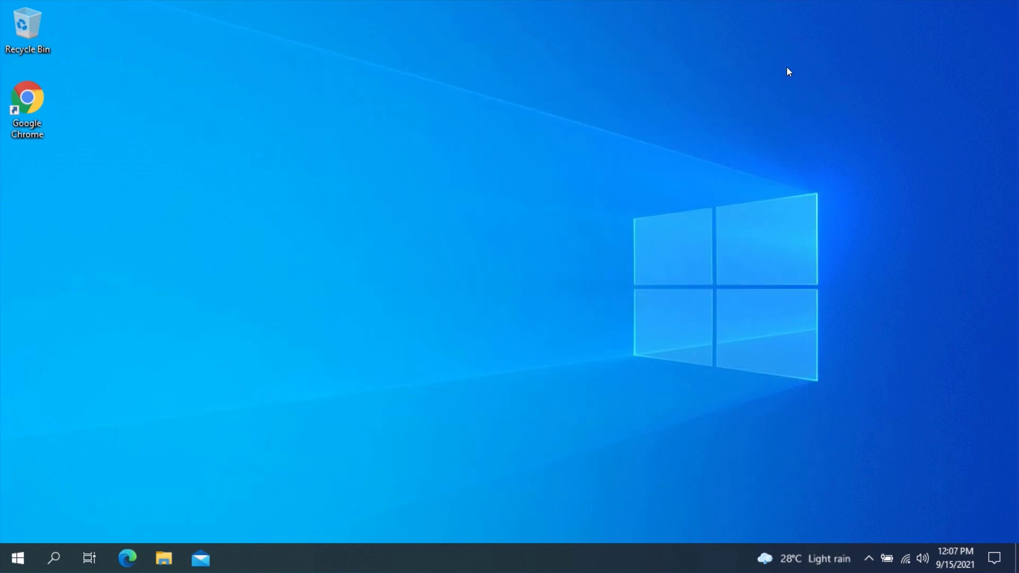
Step: Verify This PC lists New Volume (E:) with 49.9 GB free, then close File Explorer
left_click(164, 558)
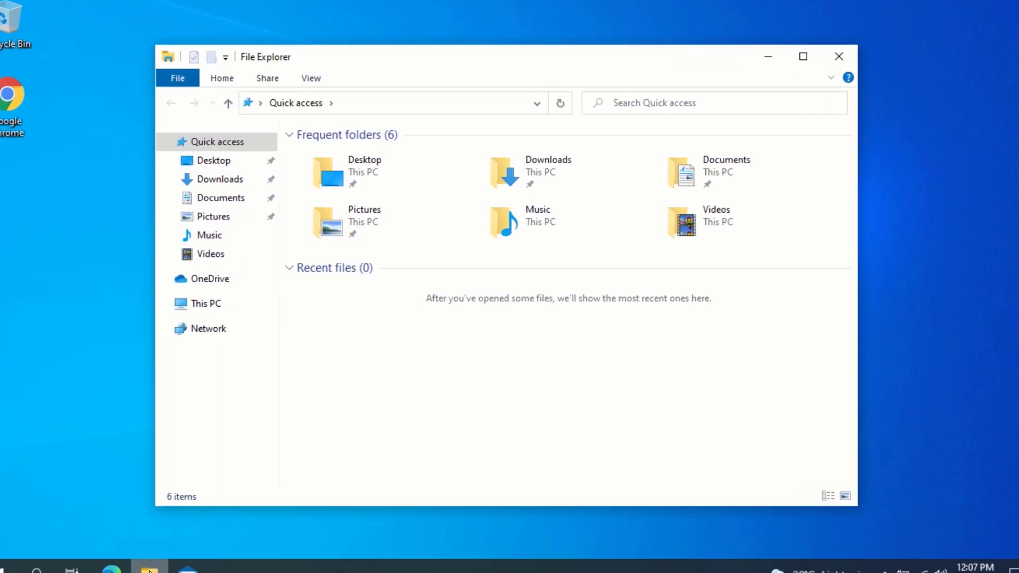
left_click(209, 305)
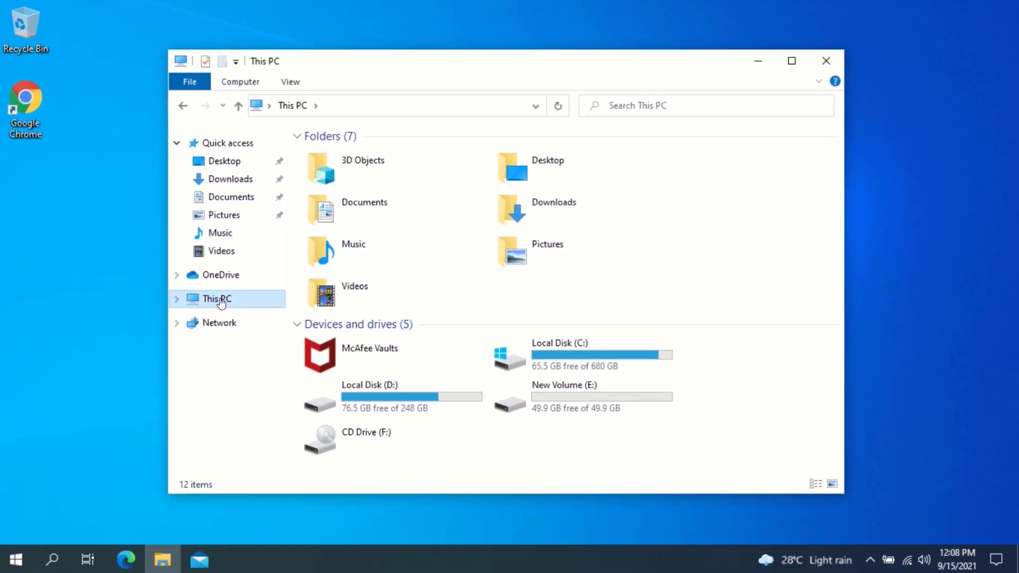
left_click(829, 61)
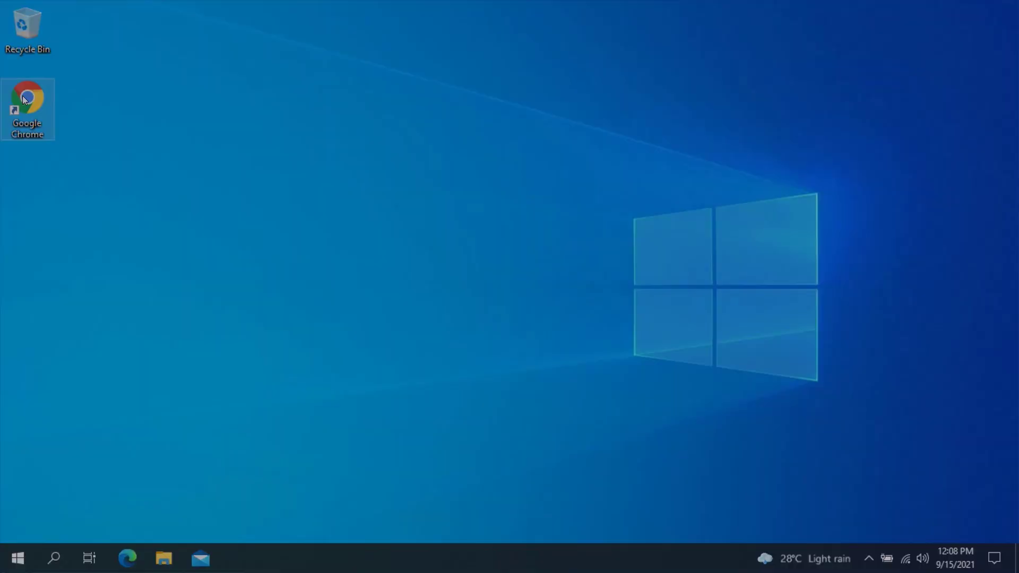
Step: In Chrome, download Partition Wizard Free Edition (pw1205-free-online.exe) from the minitool.com download center
double_click(24, 100)
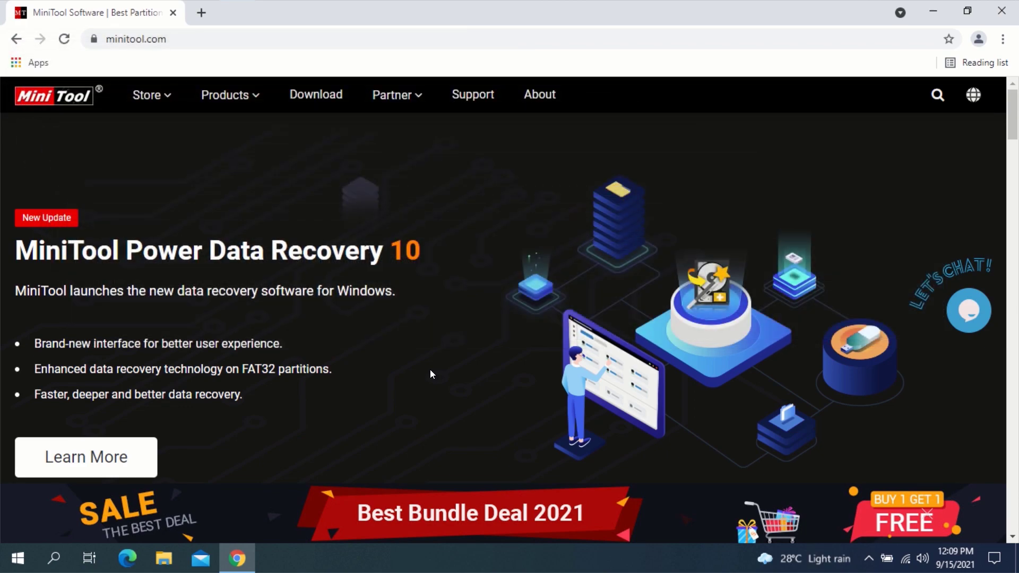
left_click(323, 94)
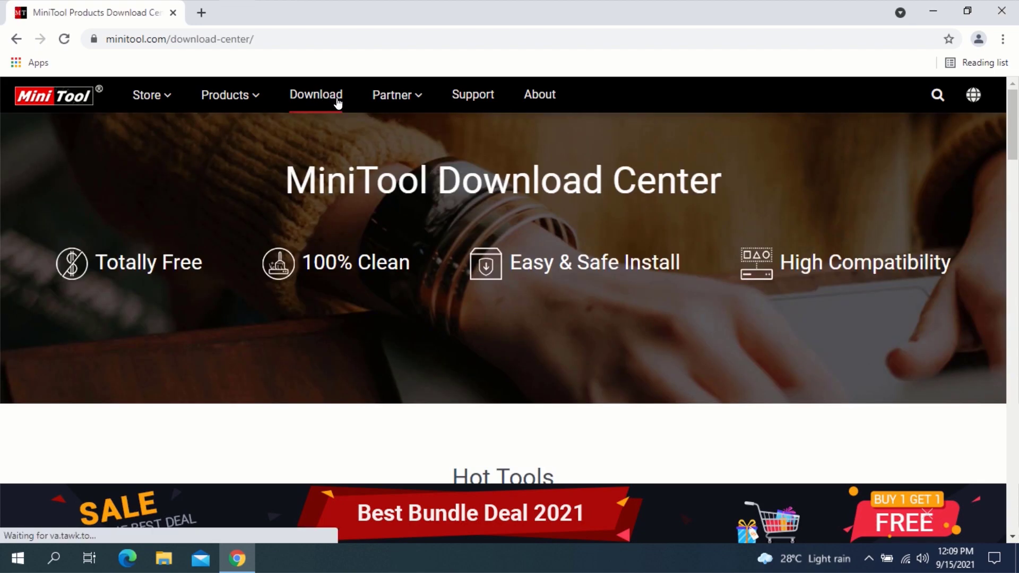
scroll(468, 350, "down", 7)
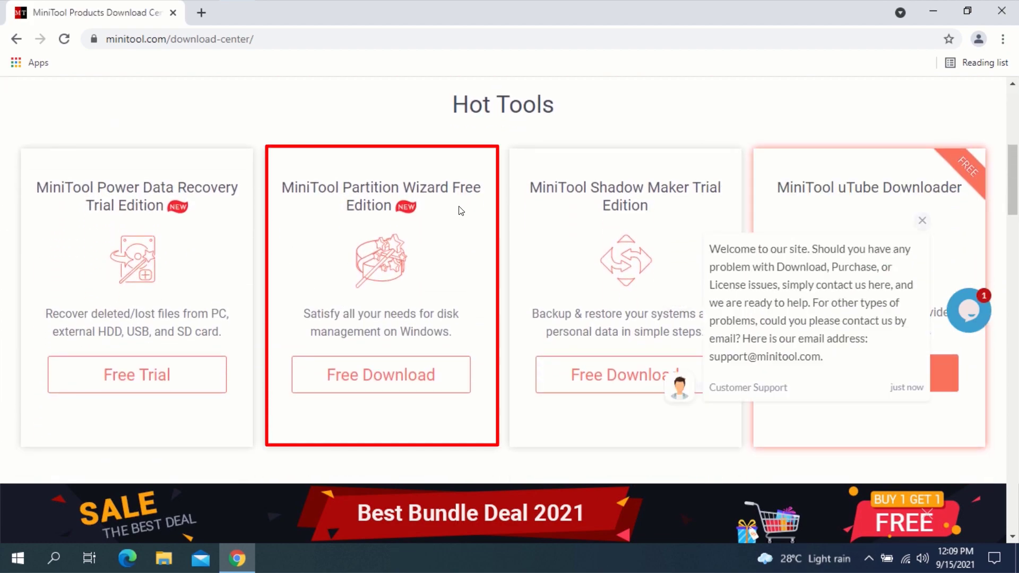
left_click(378, 384)
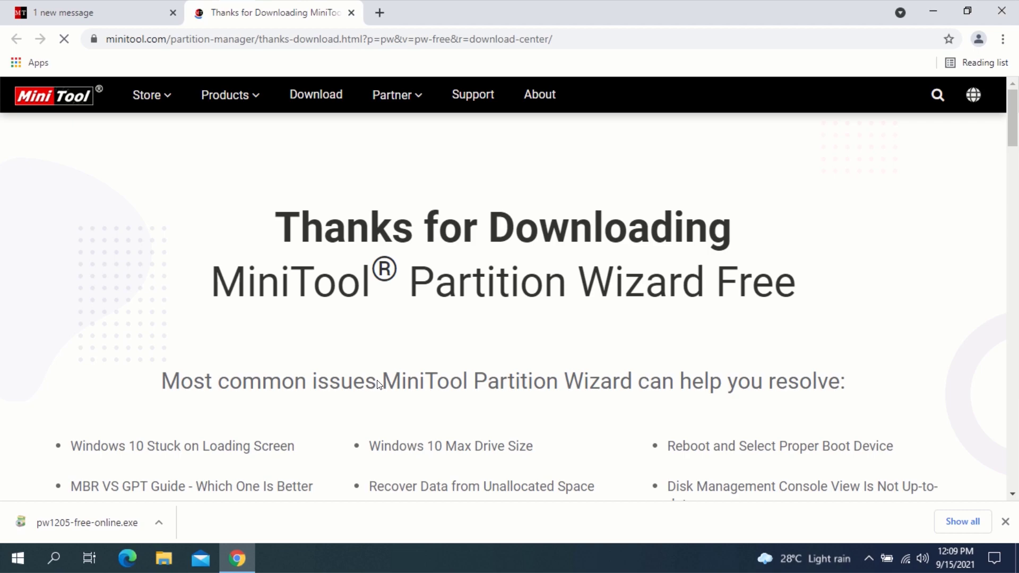
Step: Run the downloaded pw1205-free-online.exe installer, allow it through UAC, and close Chrome
left_click(68, 521)
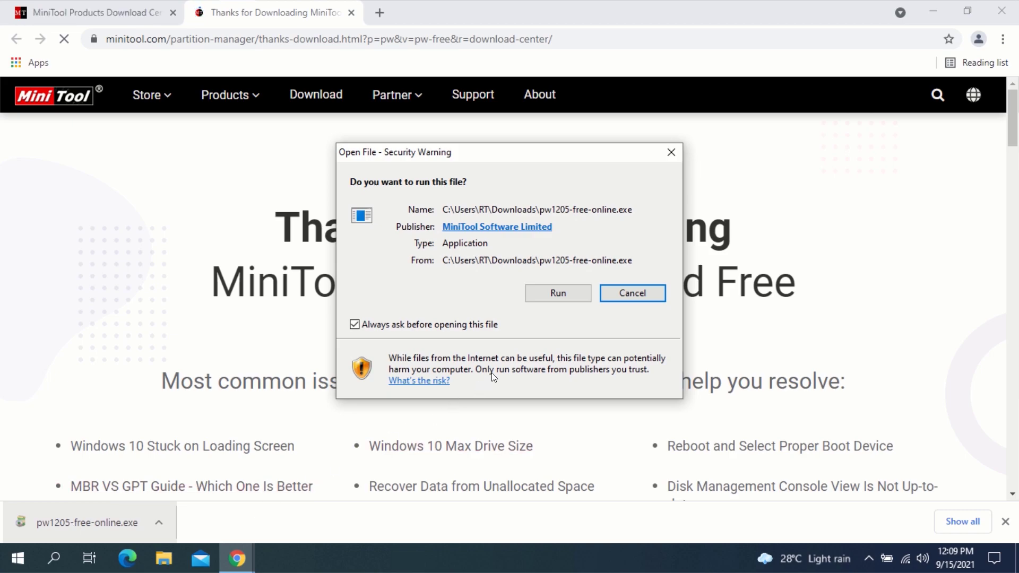
left_click(555, 300)
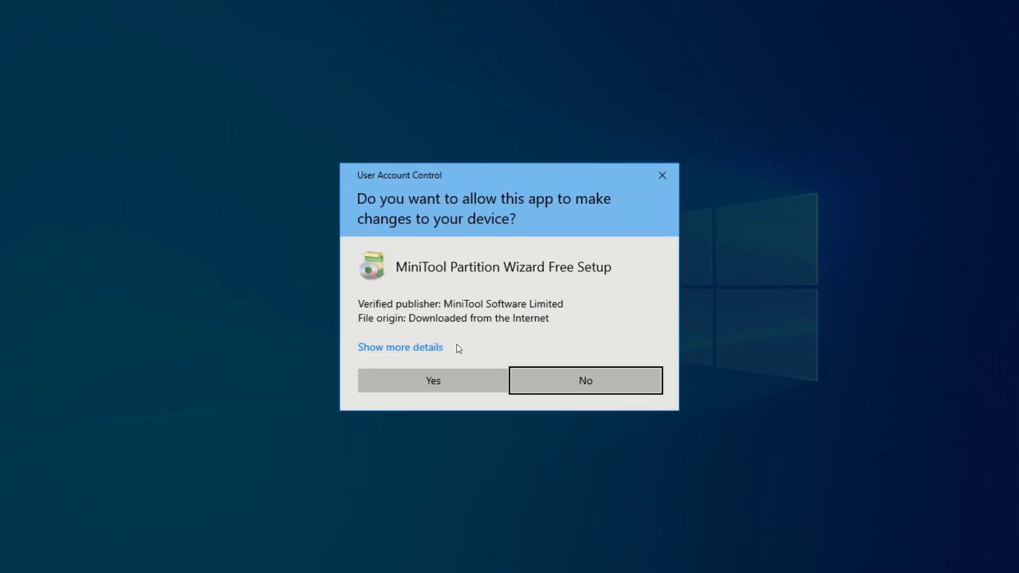
left_click(423, 379)
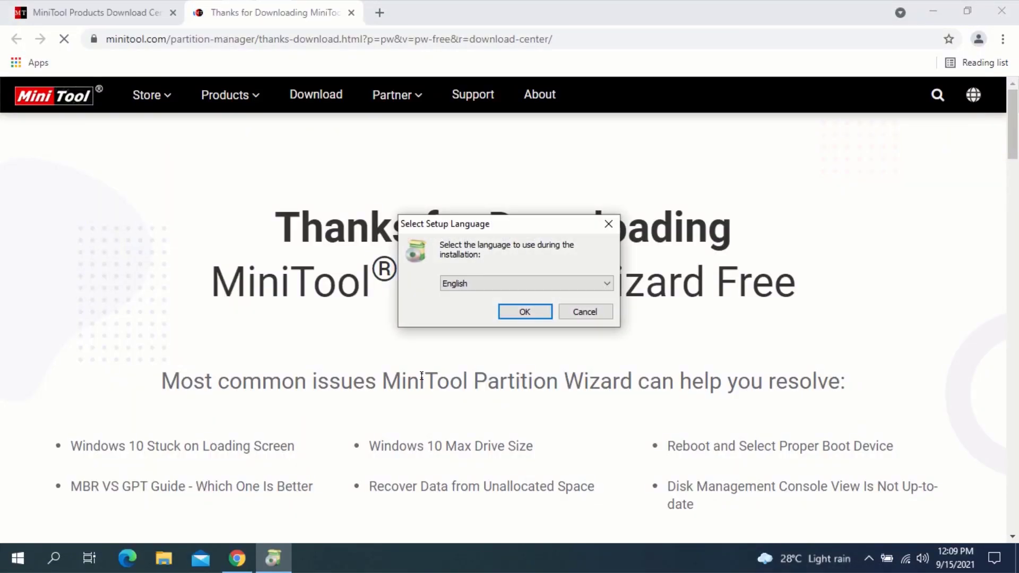
left_click(1015, 5)
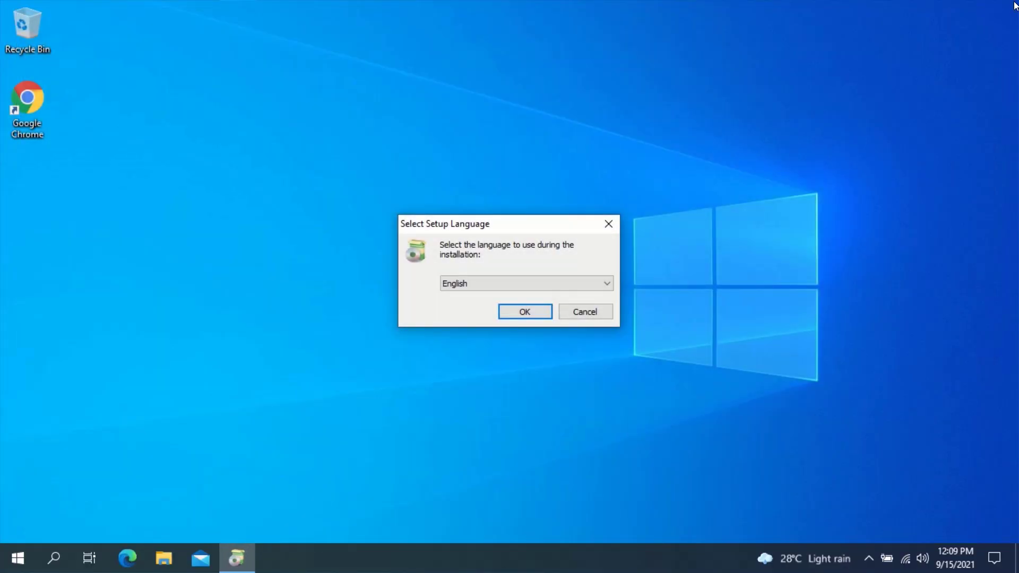
Step: Keep English as the setup language and start the setup wizard
left_click(548, 282)
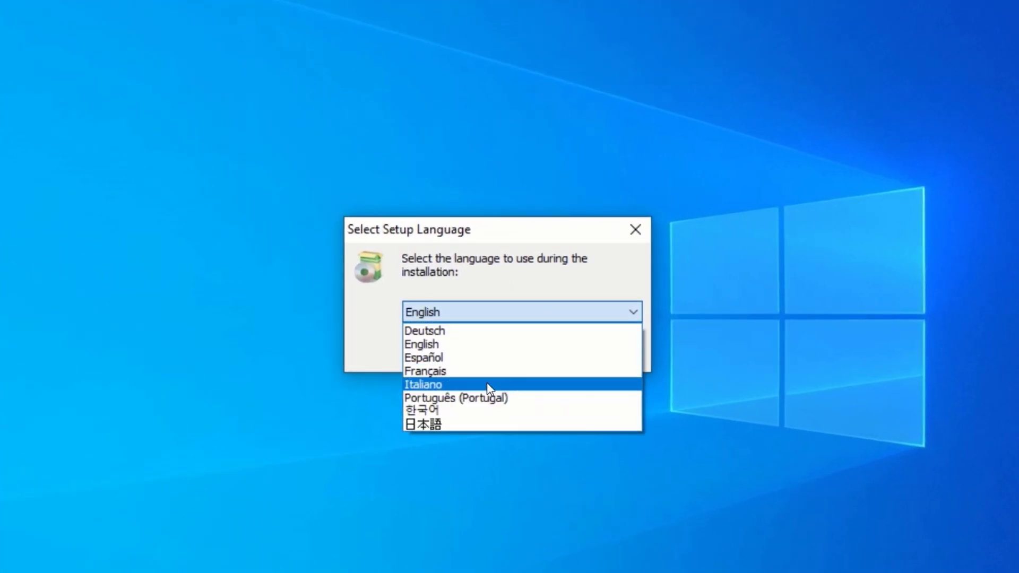
left_click(500, 308)
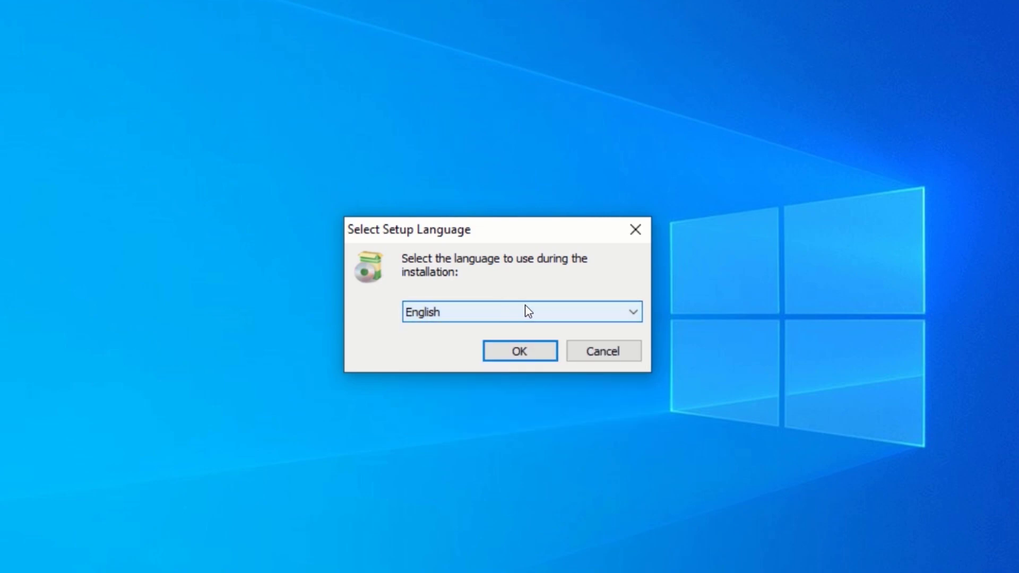
left_click(525, 354)
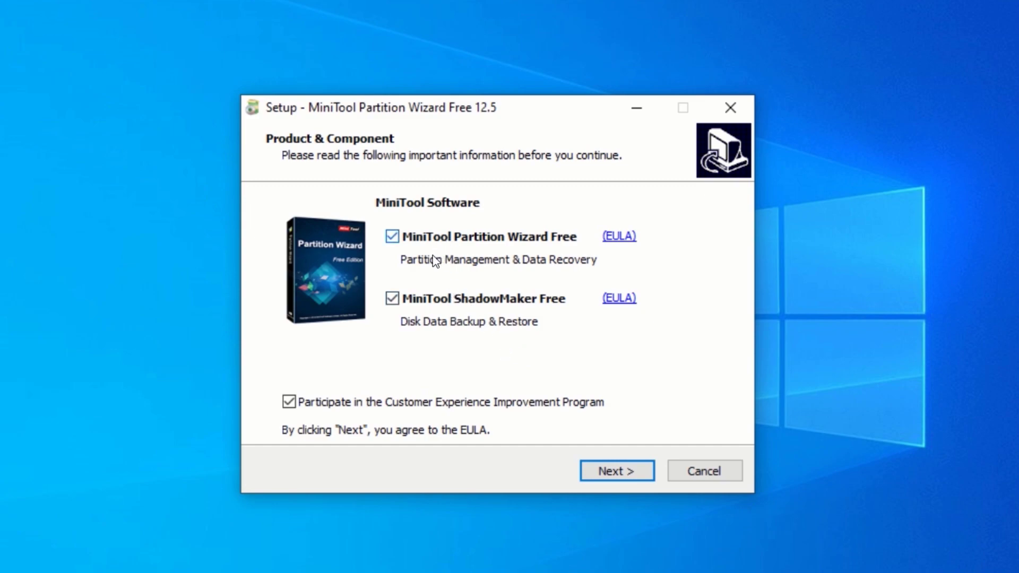
Step: Install Partition Wizard Free 12.5 without ShadowMaker into the default folder, without launching it afterwards
left_click(392, 297)
left_click(620, 472)
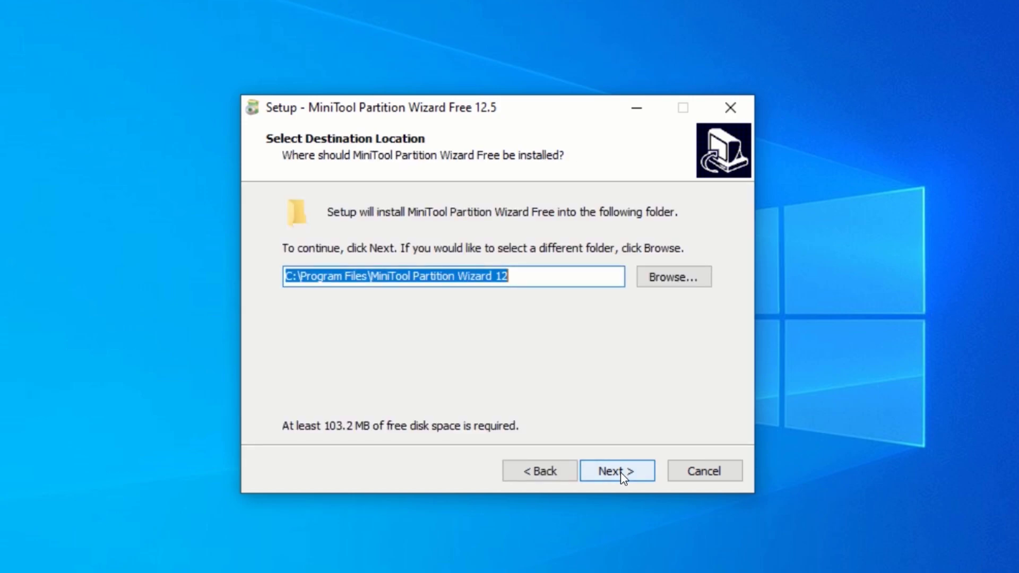
left_click(620, 473)
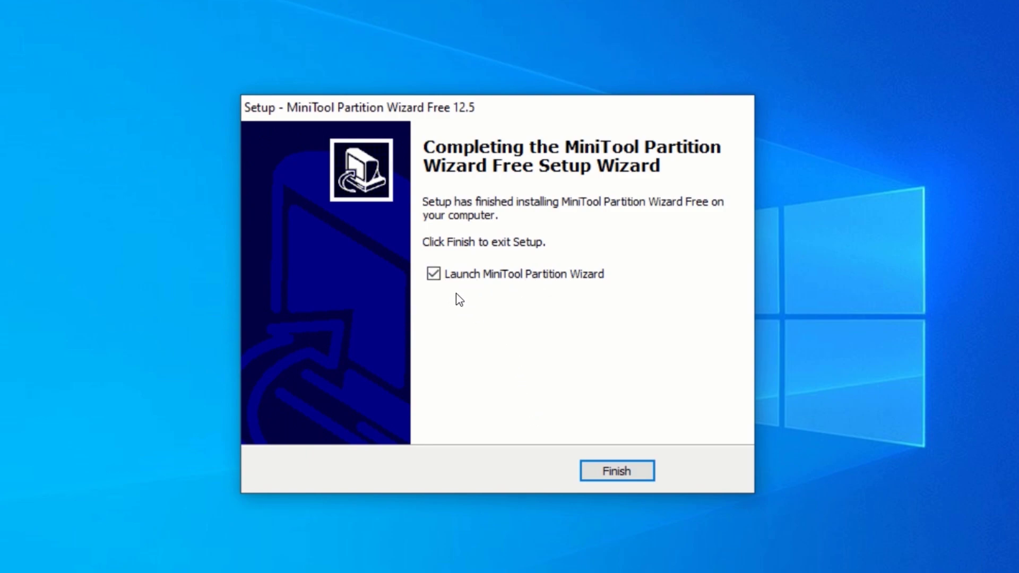
left_click(436, 278)
left_click(620, 468)
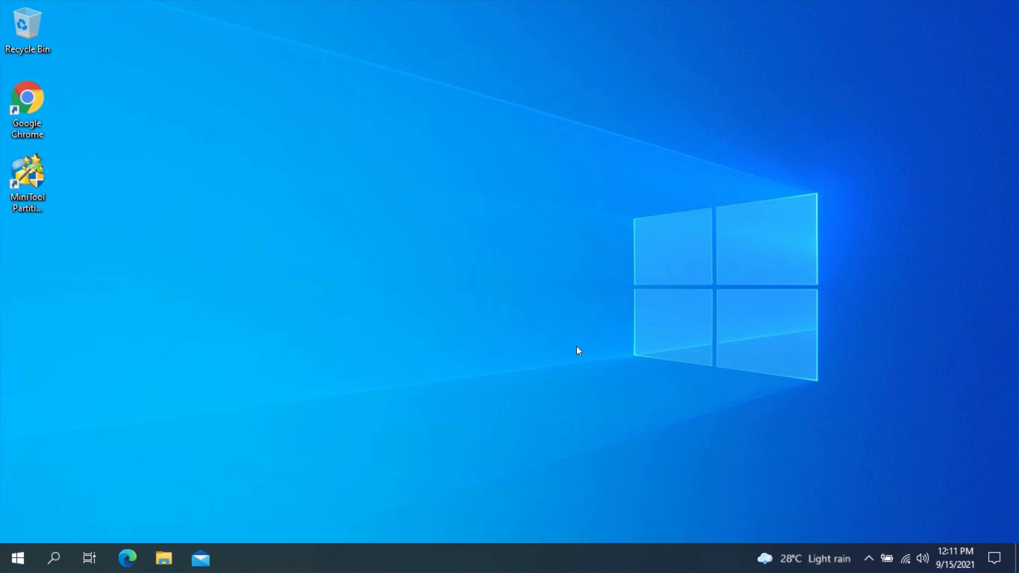
Step: Launch MiniTool Partition Wizard Free 12.5 as administrator, close the ad, and maximize its window
double_click(18, 172)
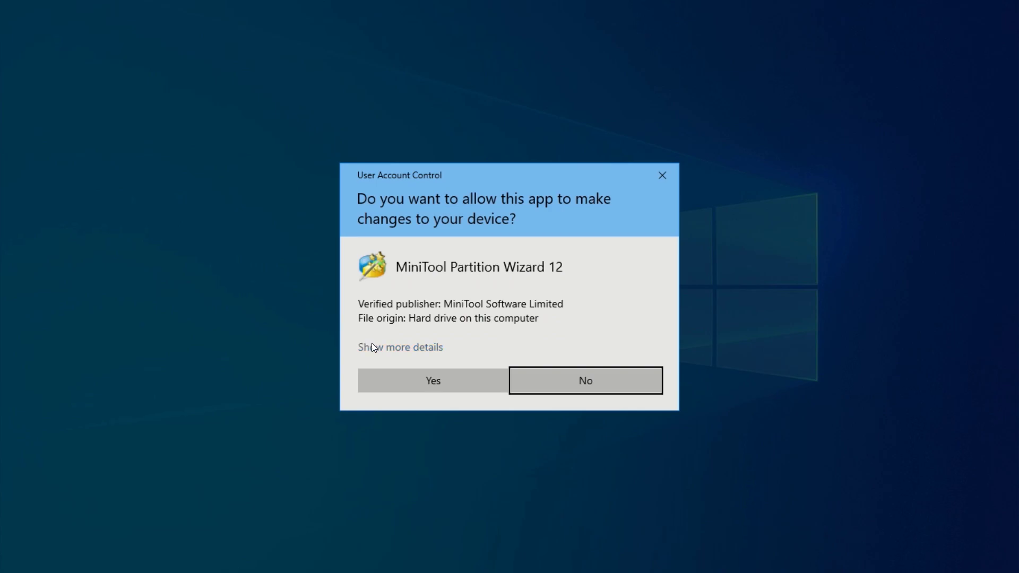
left_click(427, 380)
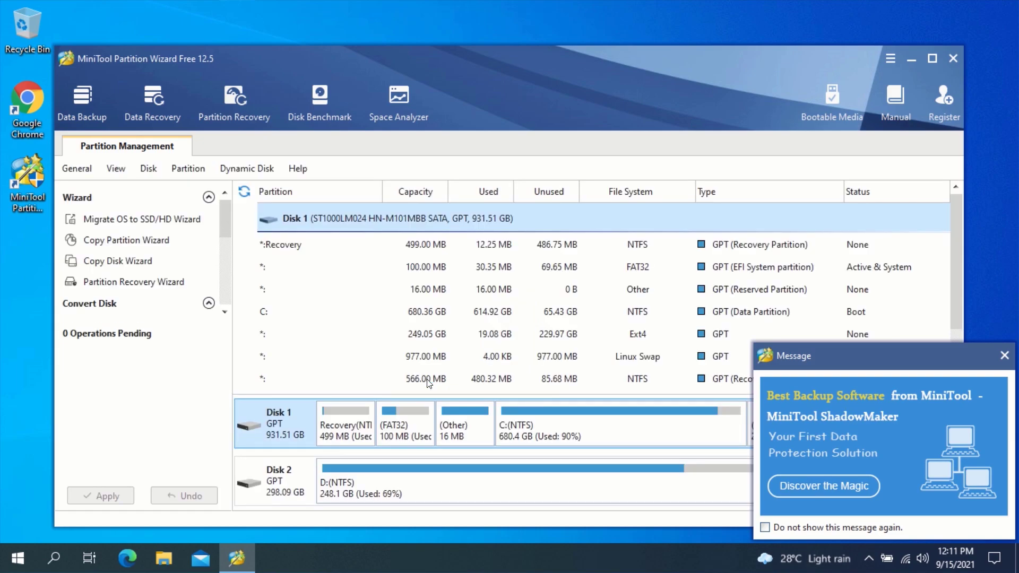
left_click(1004, 356)
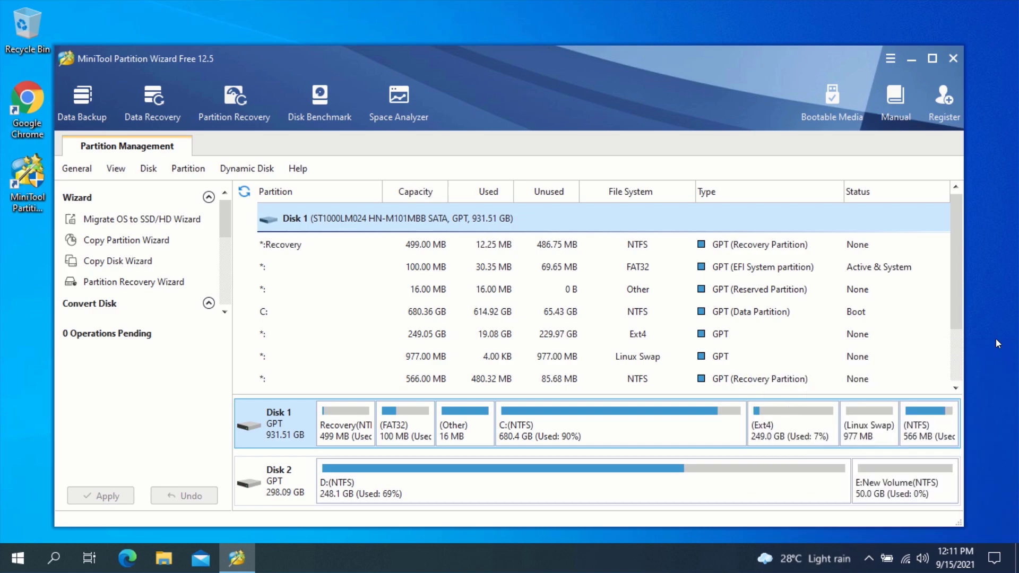
left_click(933, 61)
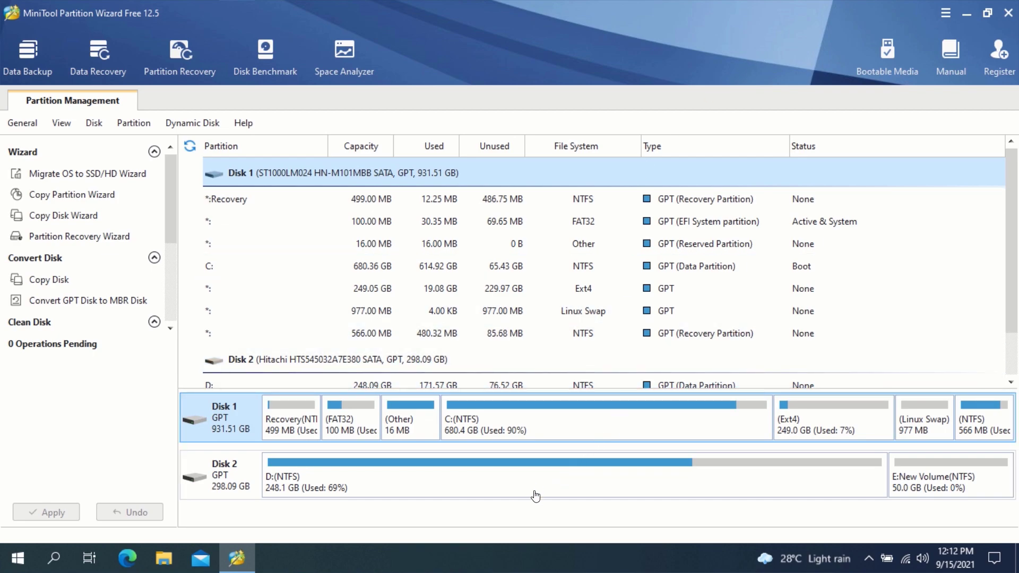
Step: Split D: on Disk 2, leaving it 228.09 GB beside a new 20 GB NTFS partition G:
right_click(574, 478)
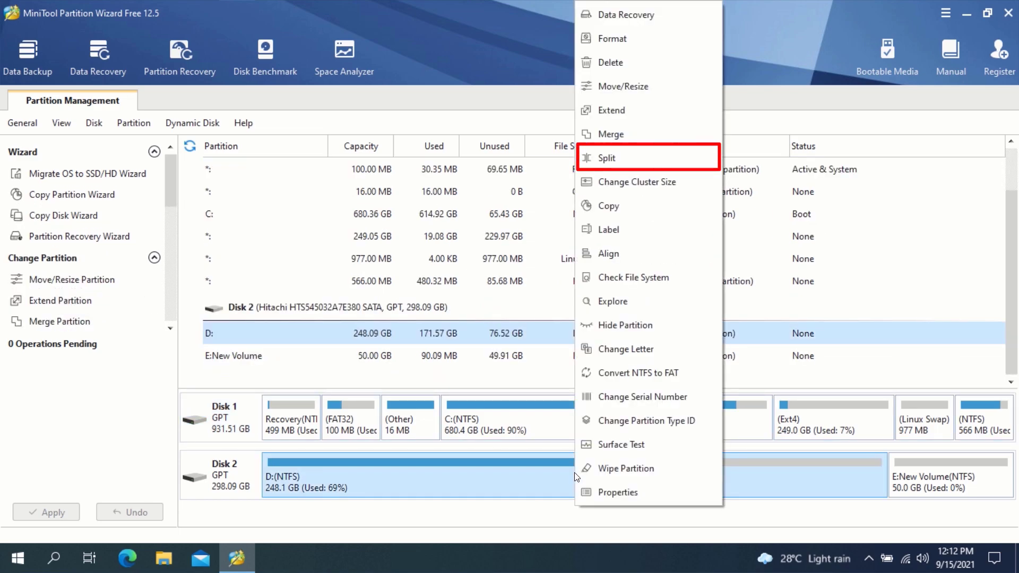
left_click(616, 156)
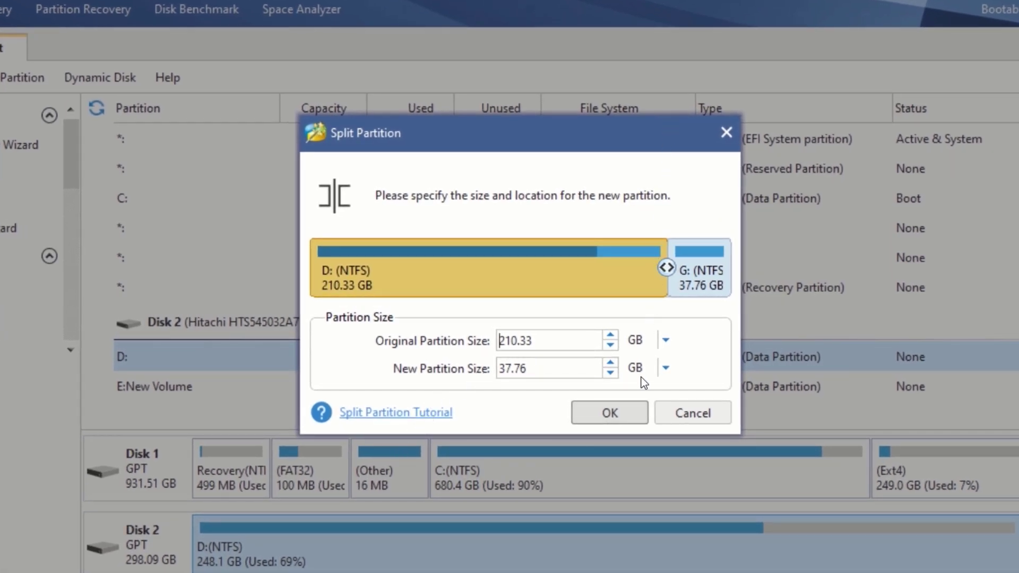
left_click(664, 369)
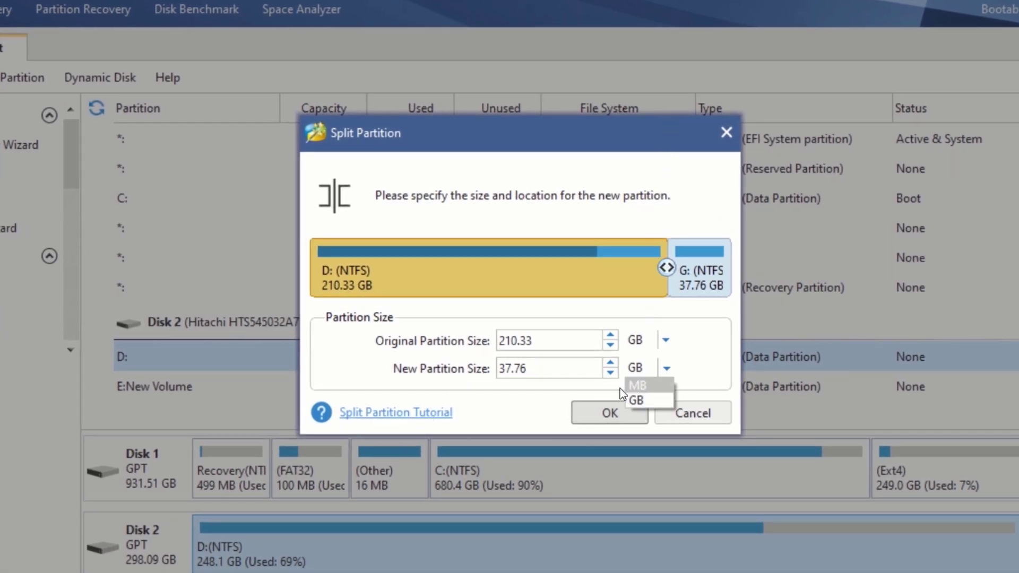
left_click(646, 383)
left_click(663, 368)
left_click(639, 401)
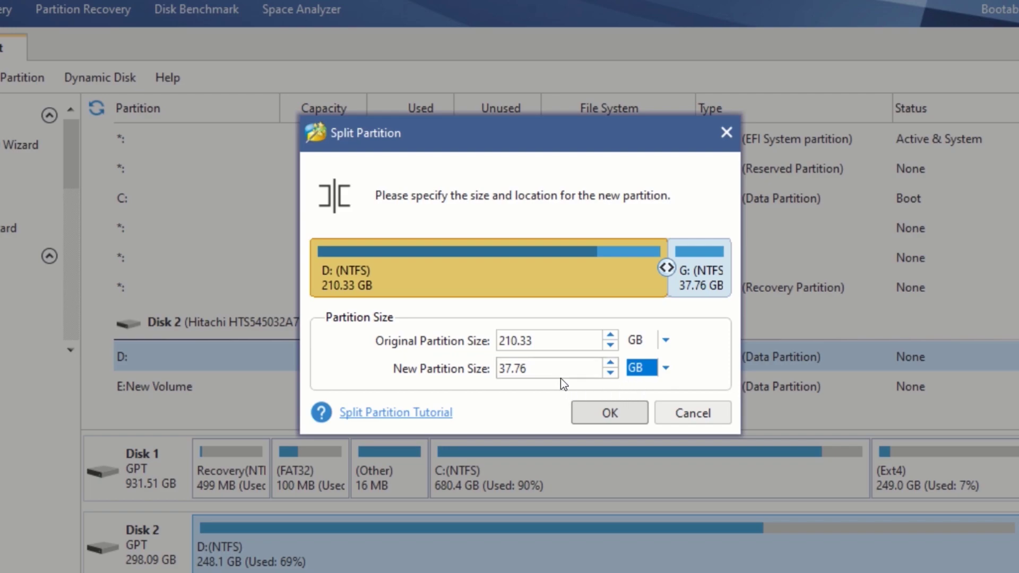
left_click(530, 366)
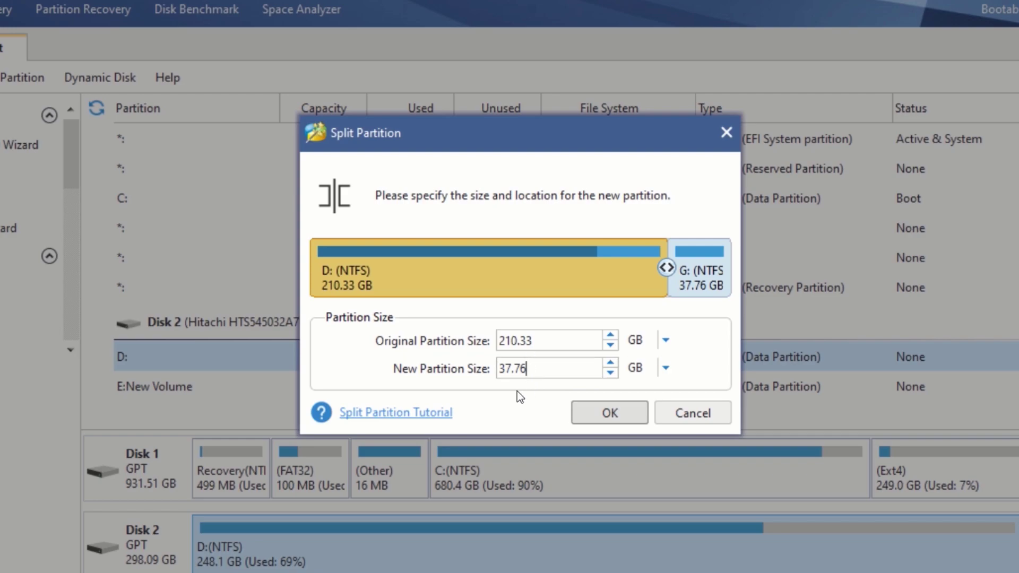
key("BackSpace")
key("BackSpace")
key("BackSpace")
key("BackSpace")
key("BackSpace")
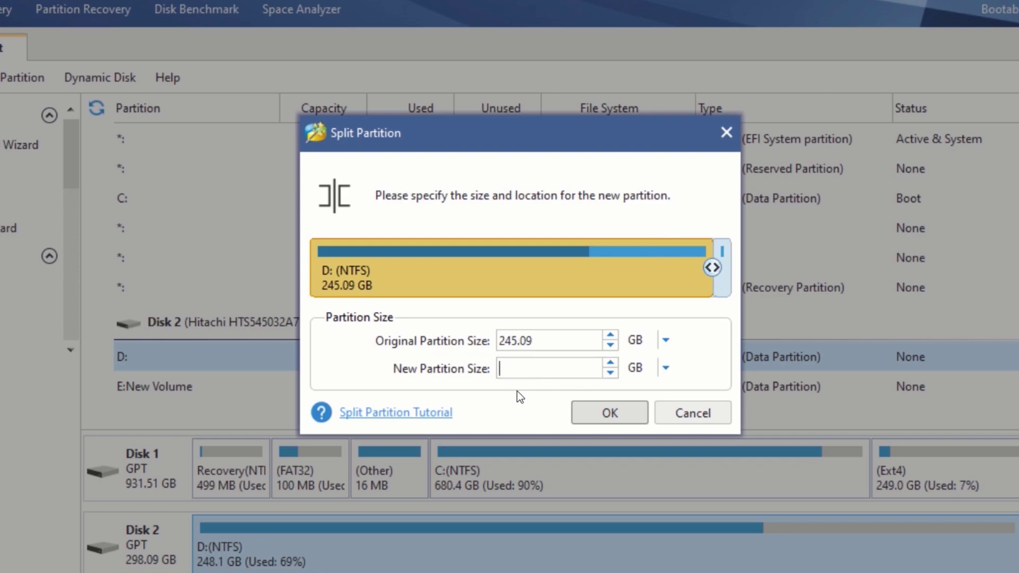
type("20")
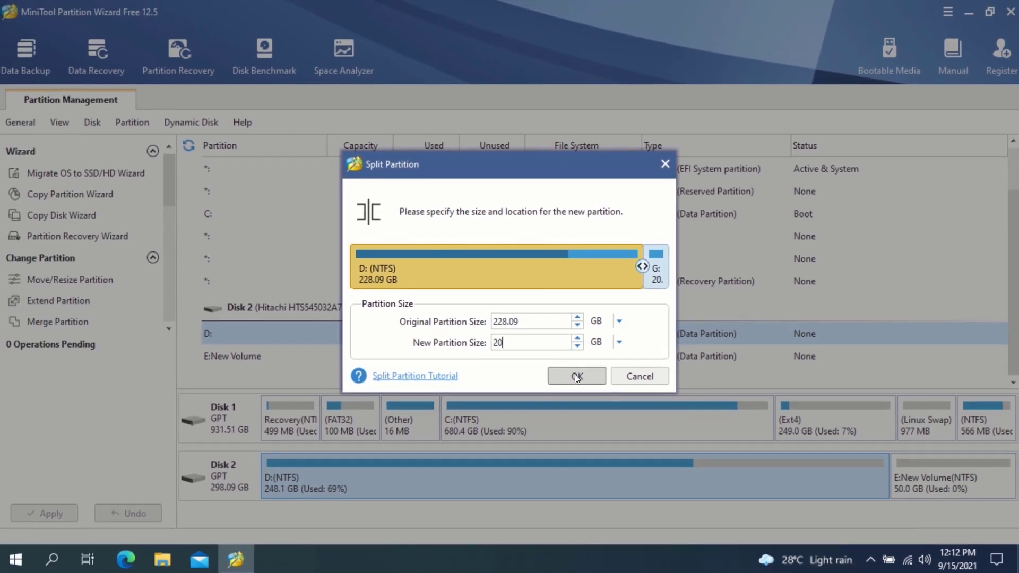
left_click(576, 375)
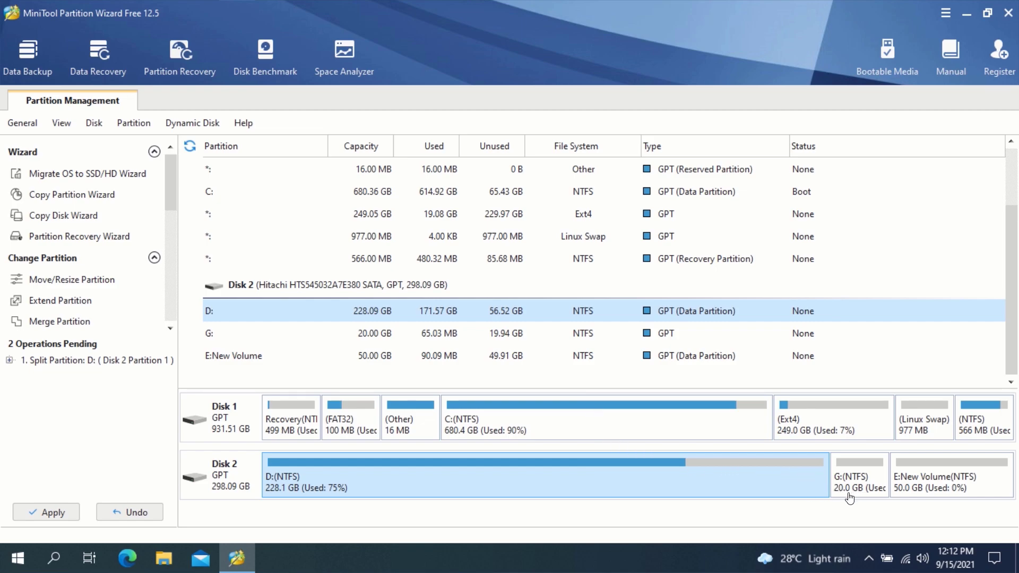
Step: Reassign the new 20.00 GB partition's drive letter from G: to H:
right_click(860, 470)
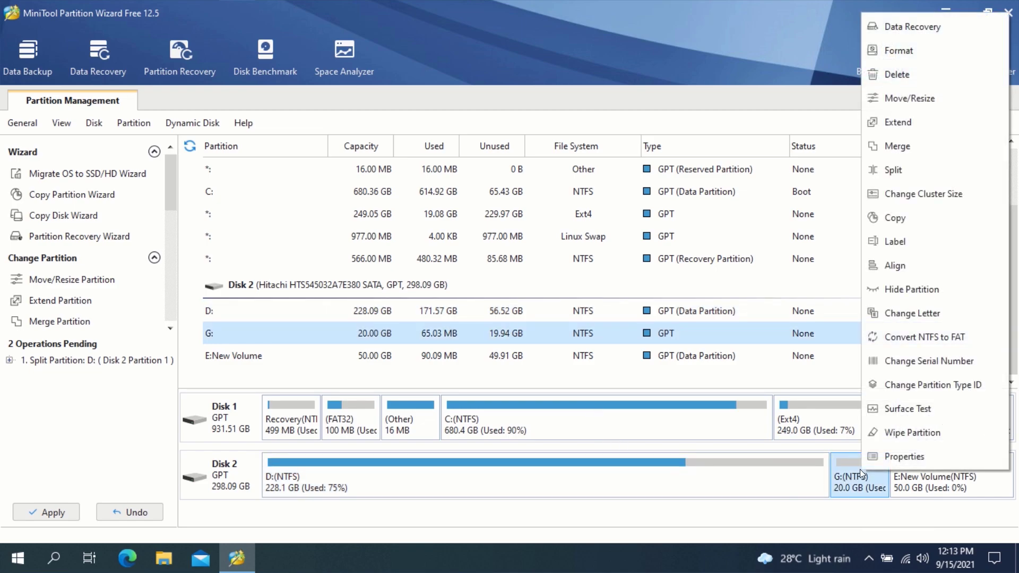
left_click(887, 314)
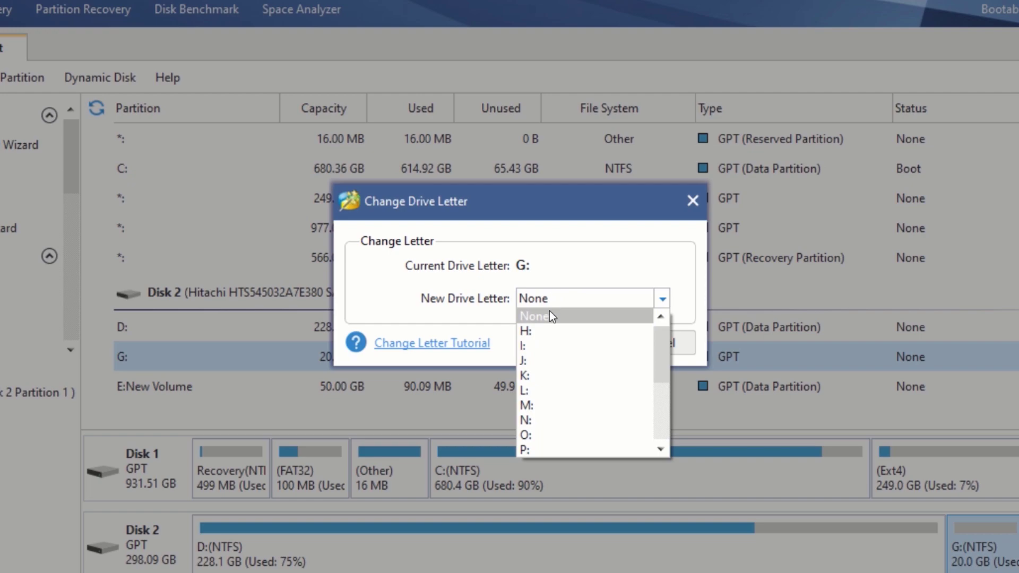
left_click(538, 332)
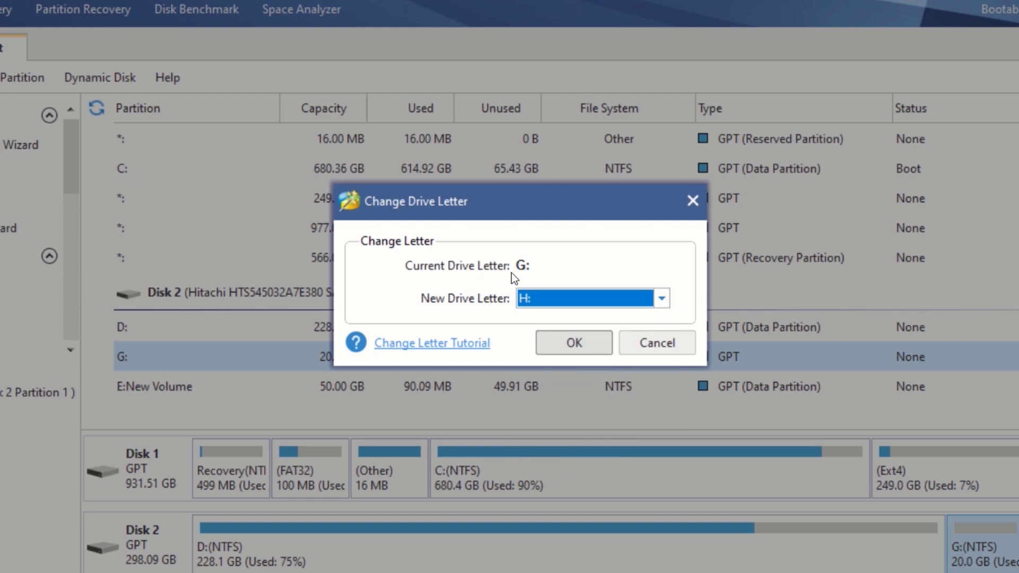
left_click(576, 342)
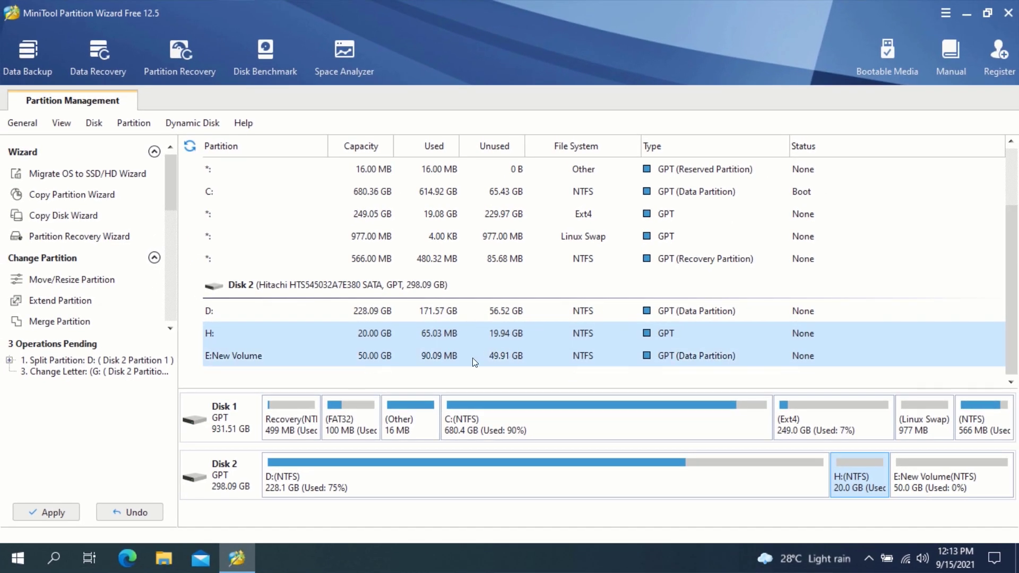
Step: Apply the 3 pending operations, acknowledge the success message, and quit the partition wizard
left_click(46, 512)
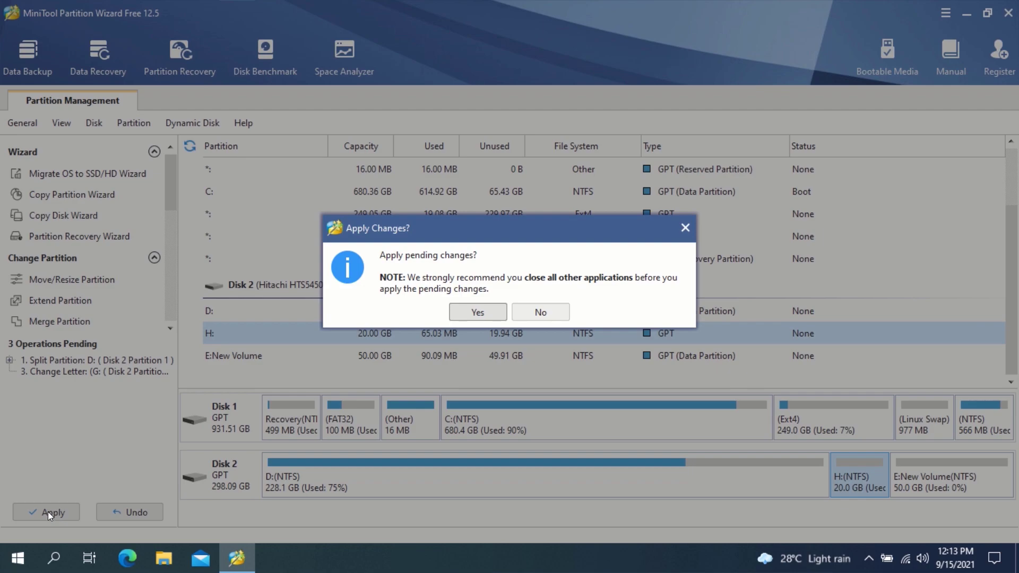
left_click(479, 311)
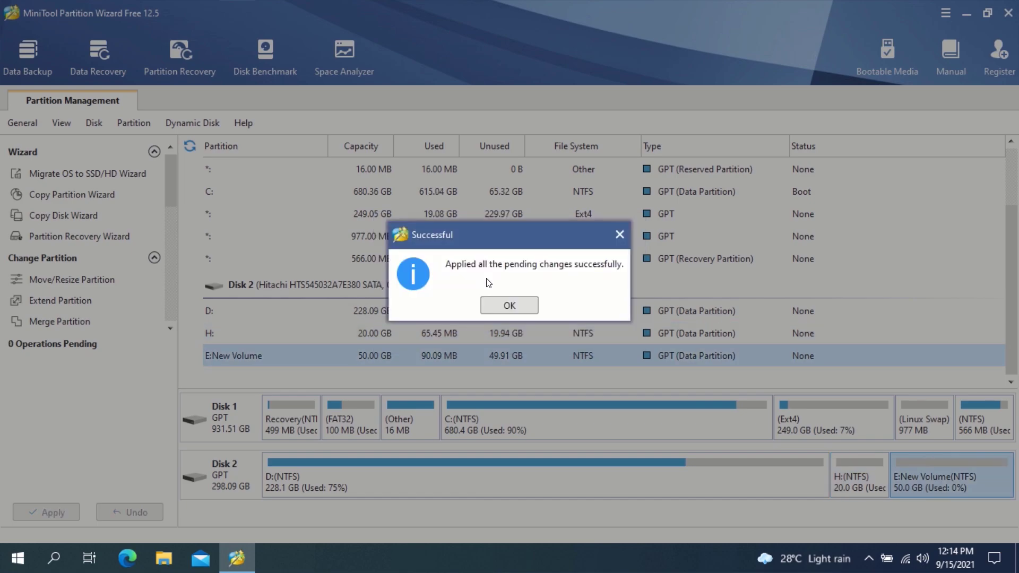
left_click(514, 304)
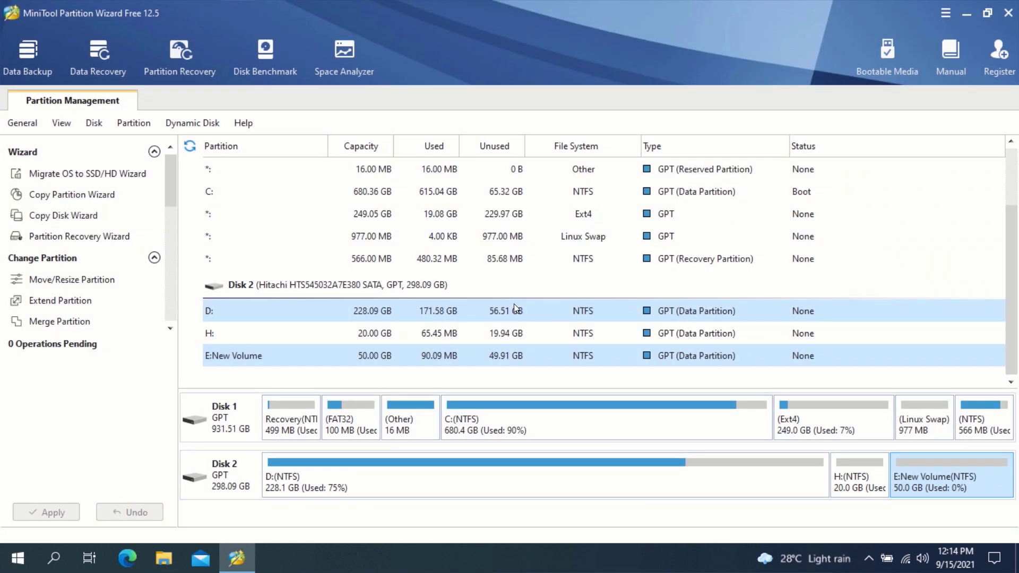
left_click(1008, 8)
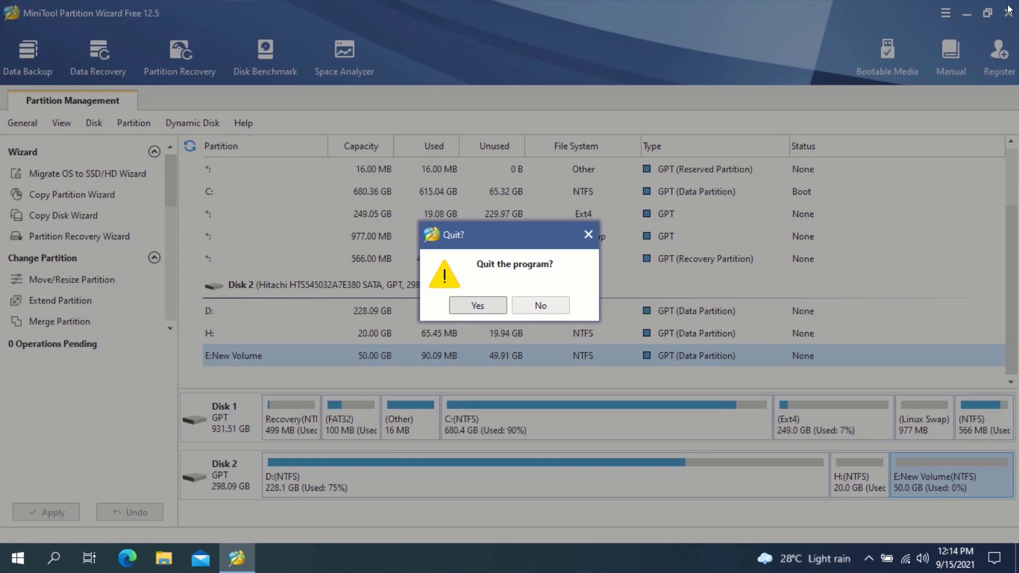
left_click(477, 306)
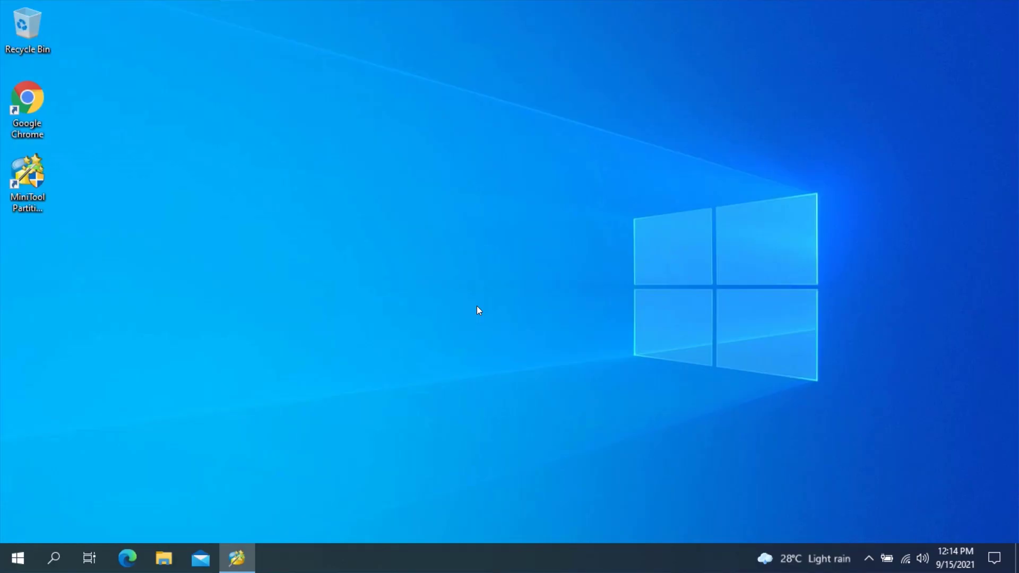
Step: Open This PC in File Explorer to see Local Disk (H:) at 20.0 GB
left_click(170, 554)
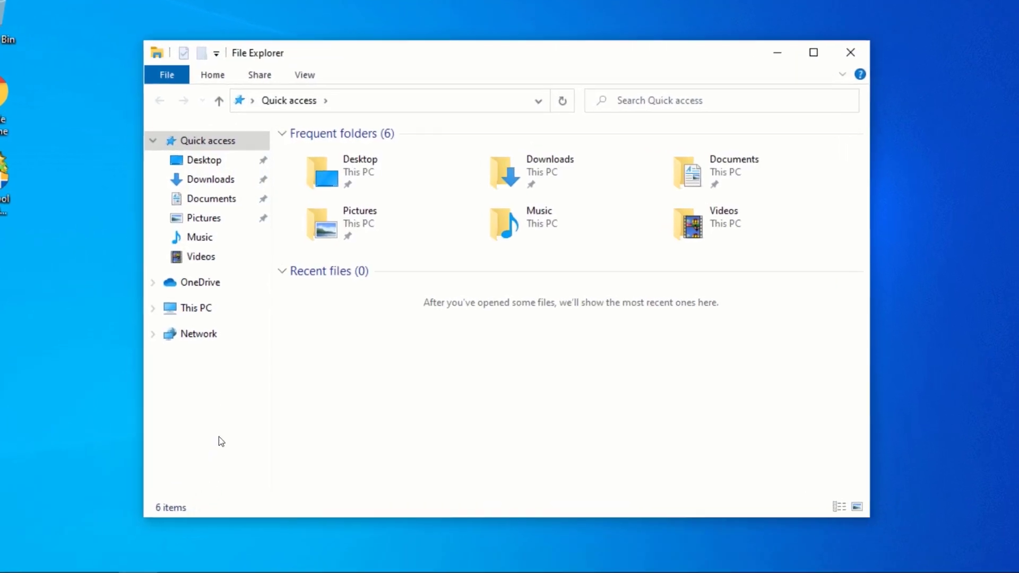
left_click(181, 322)
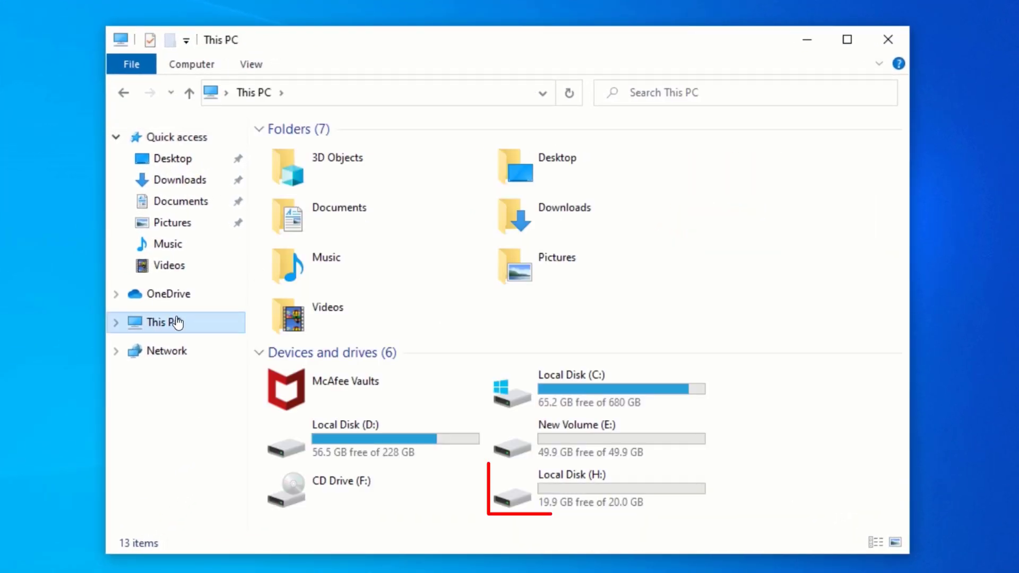